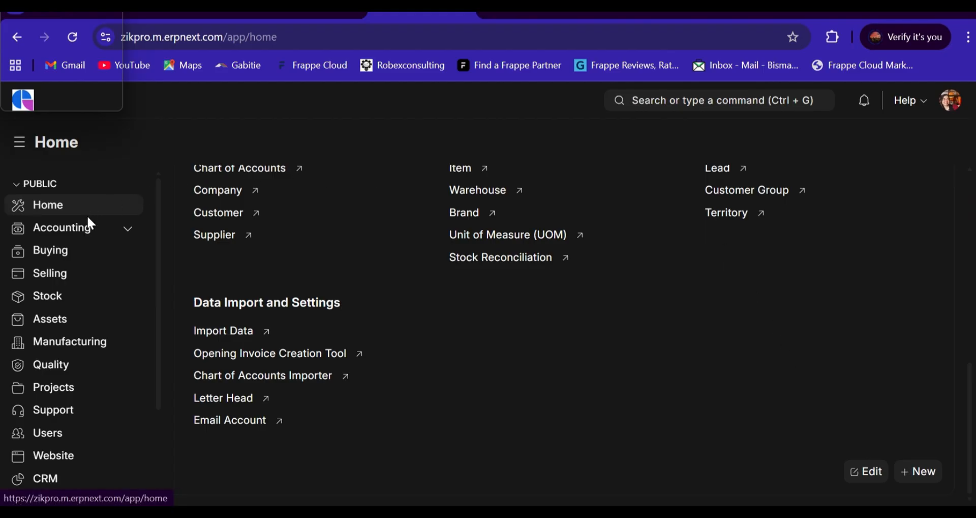
Open Accounts Settings and review the Tax Settings options for automatically adding taxes from templates
{"action": "left_click", "coordinate": [723, 97]}
{"action": "type", "text": "ac"}
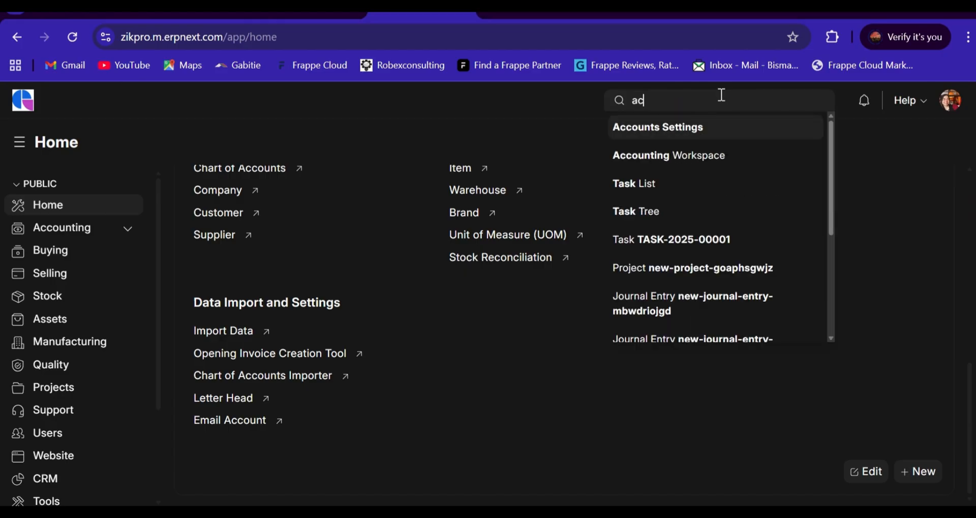
{"action": "type", "text": "count"}
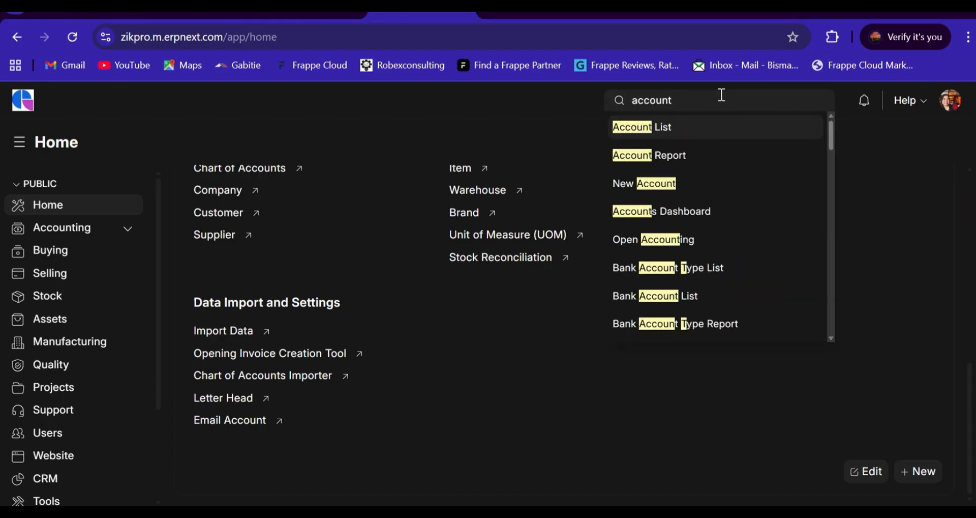
{"action": "type", "text": "s se"}
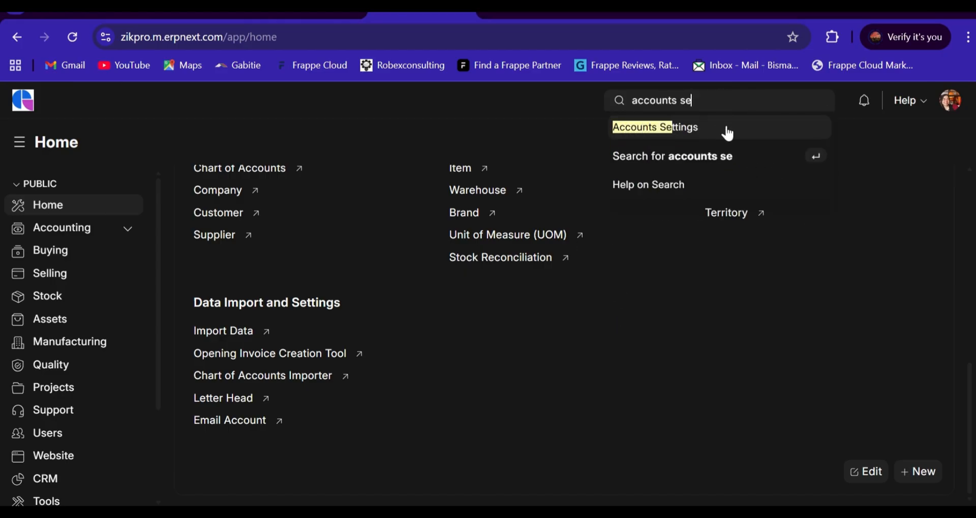
{"action": "left_click", "coordinate": [728, 133]}
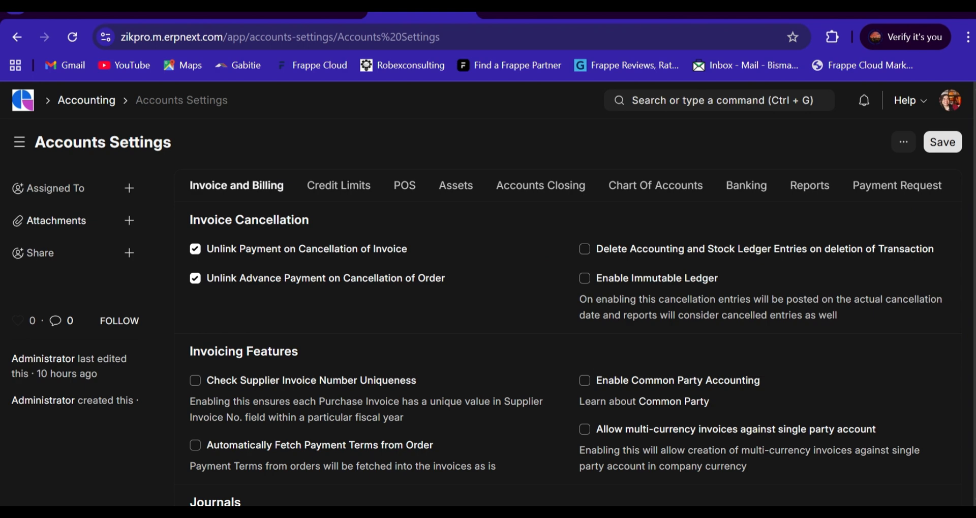
{"action": "scroll", "coordinate": [973, 261], "scroll_direction": "down", "scroll_amount": 6}
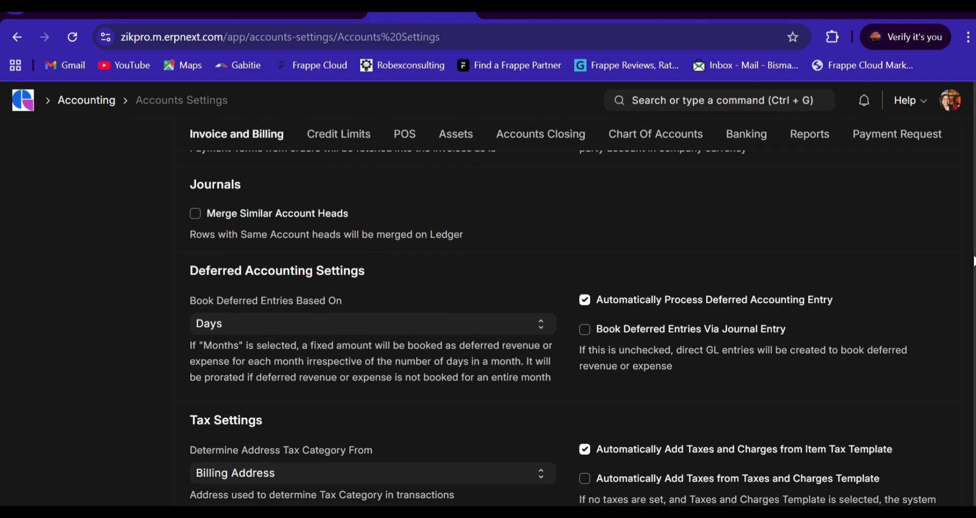
{"action": "scroll", "coordinate": [973, 261], "scroll_direction": "down", "scroll_amount": 3}
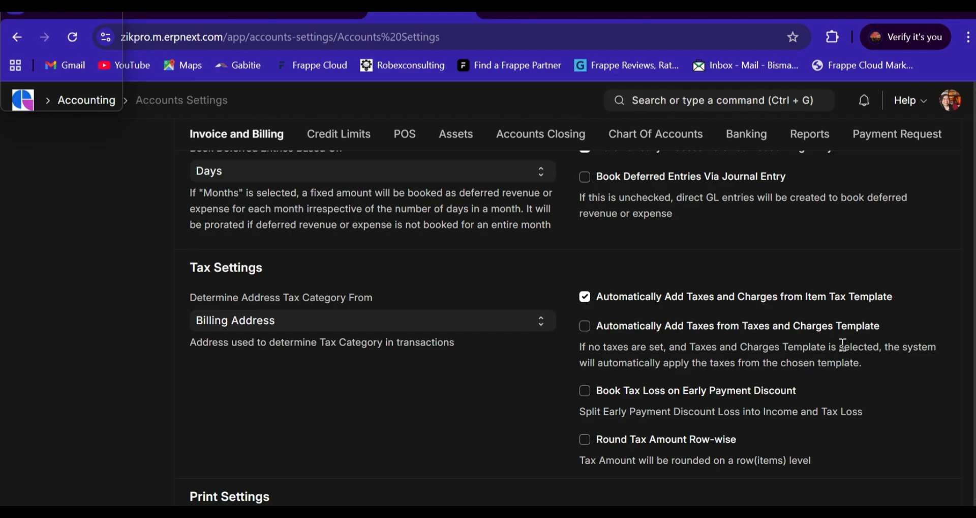
Start a new Item Tax Template from the Accounting workspace and title it GST 5% EXEMPTED
{"action": "left_click", "coordinate": [24, 105]}
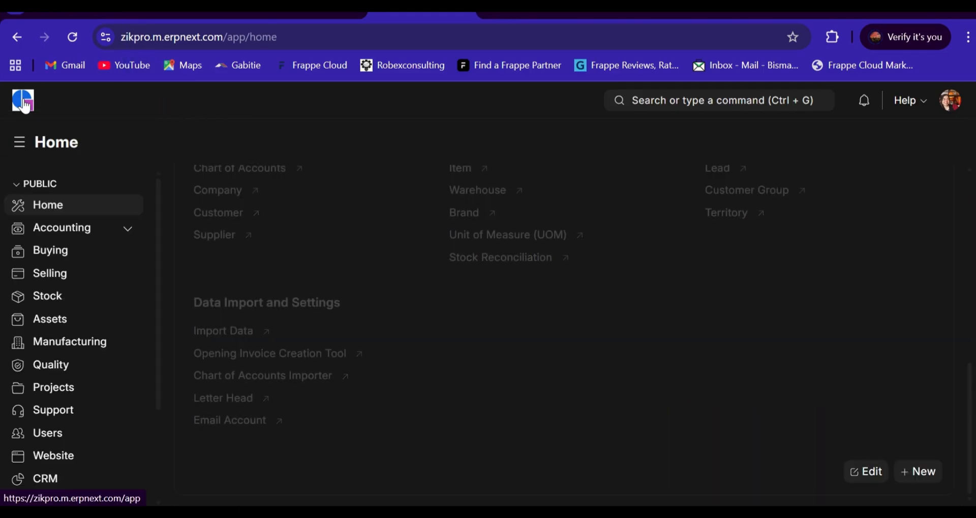
{"action": "left_click", "coordinate": [83, 226]}
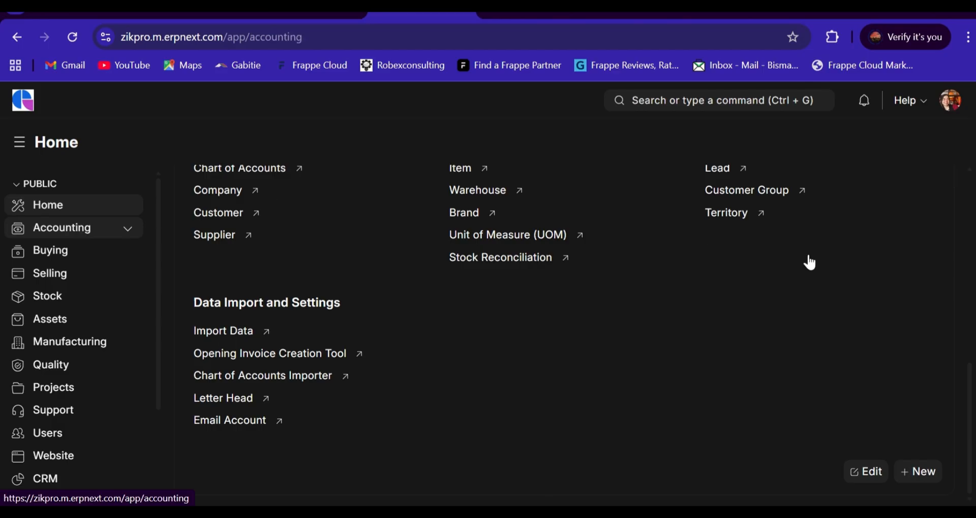
{"action": "left_click_drag", "start_coordinate": [971, 311], "coordinate": [972, 380]}
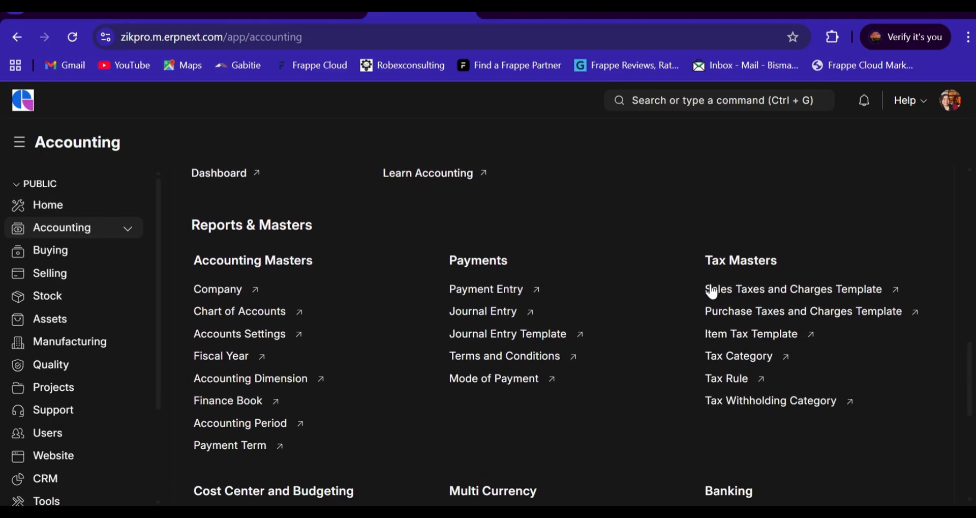
{"action": "left_click", "coordinate": [755, 335]}
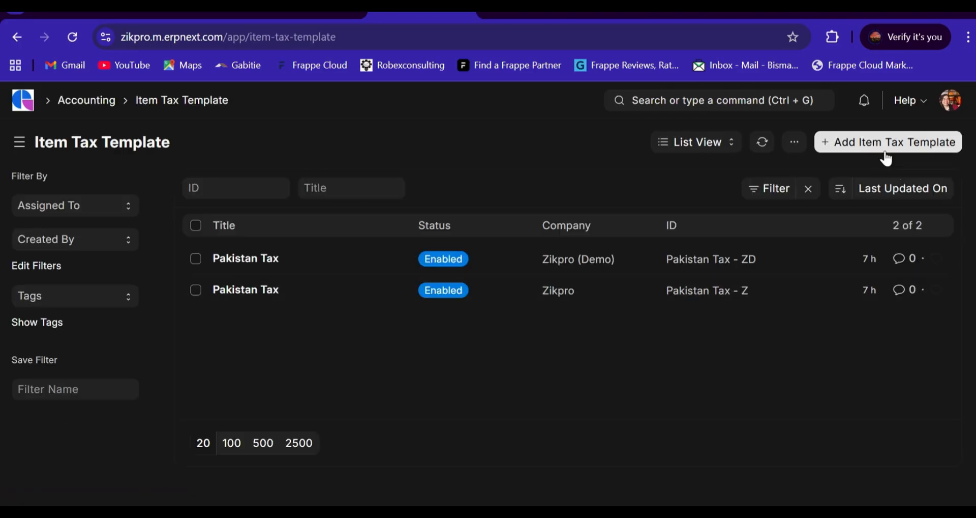
{"action": "left_click", "coordinate": [879, 142]}
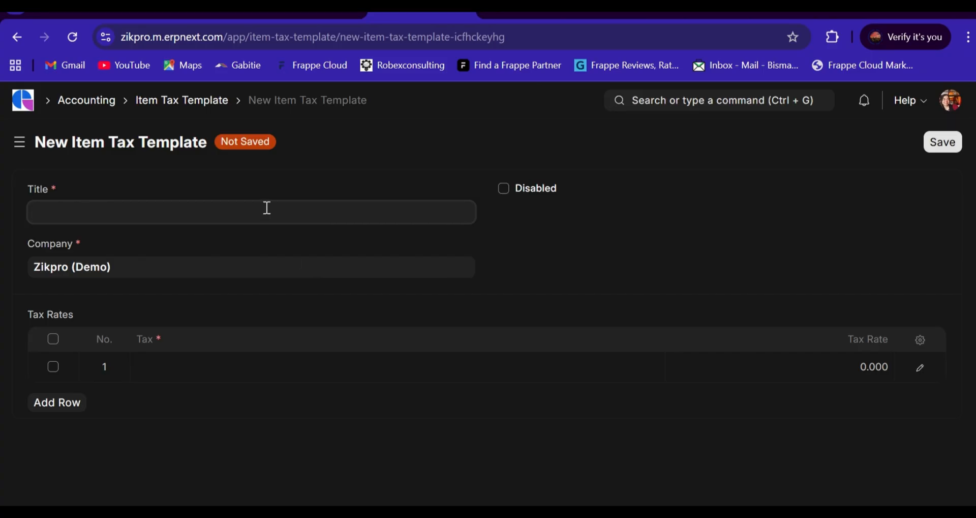
{"action": "type", "text": "GST 5% EXEMPTED"}
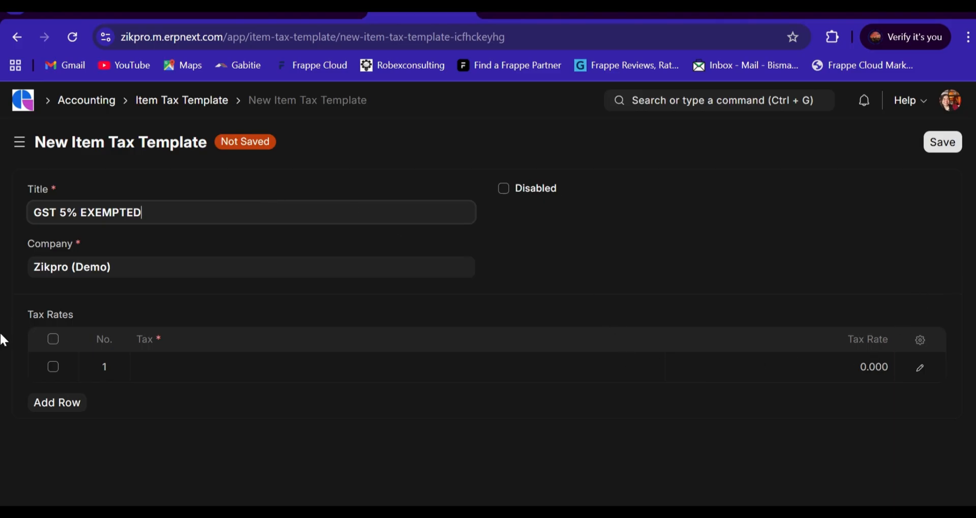
{"action": "left_click", "coordinate": [62, 408]}
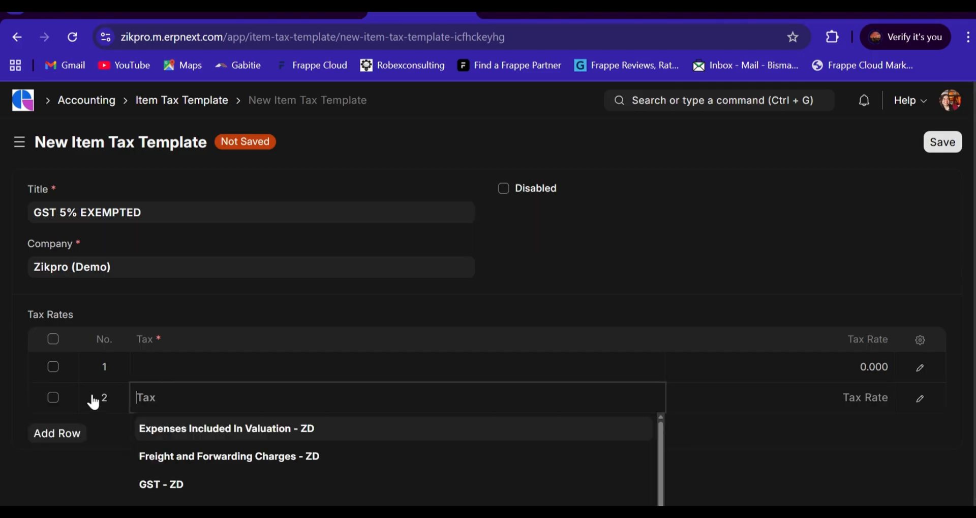
{"action": "left_click", "coordinate": [53, 397]}
{"action": "left_click", "coordinate": [50, 434]}
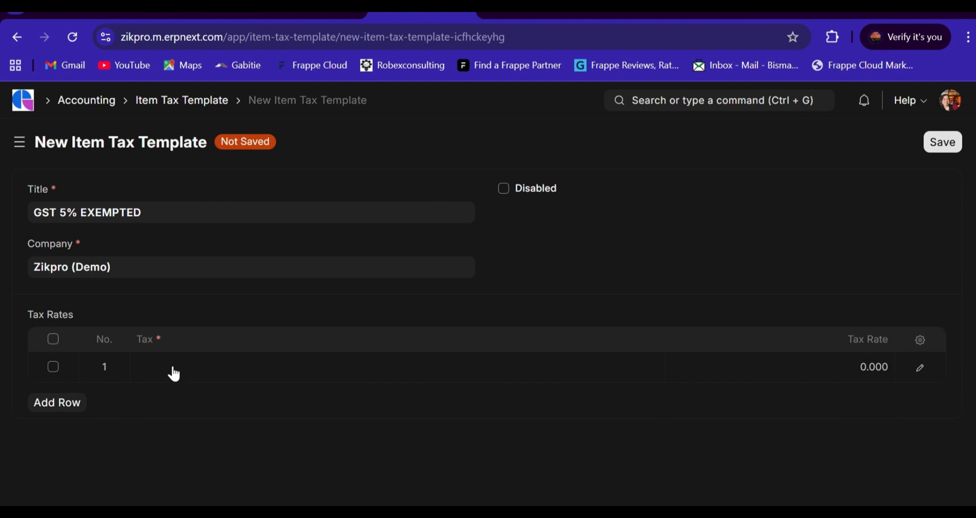
Set the first tax row to GST - ZD with a tax rate of 0 and save the template
{"action": "left_click", "coordinate": [197, 366]}
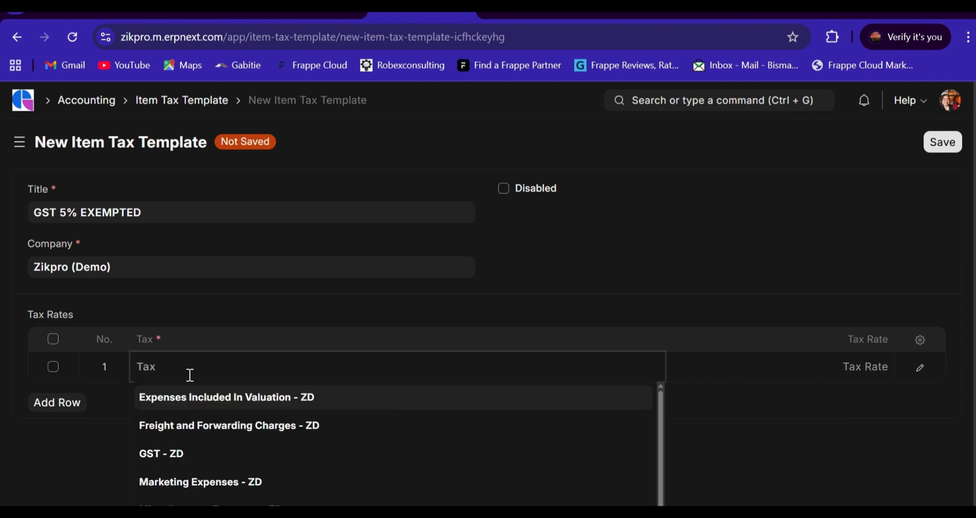
{"action": "left_click", "coordinate": [172, 453]}
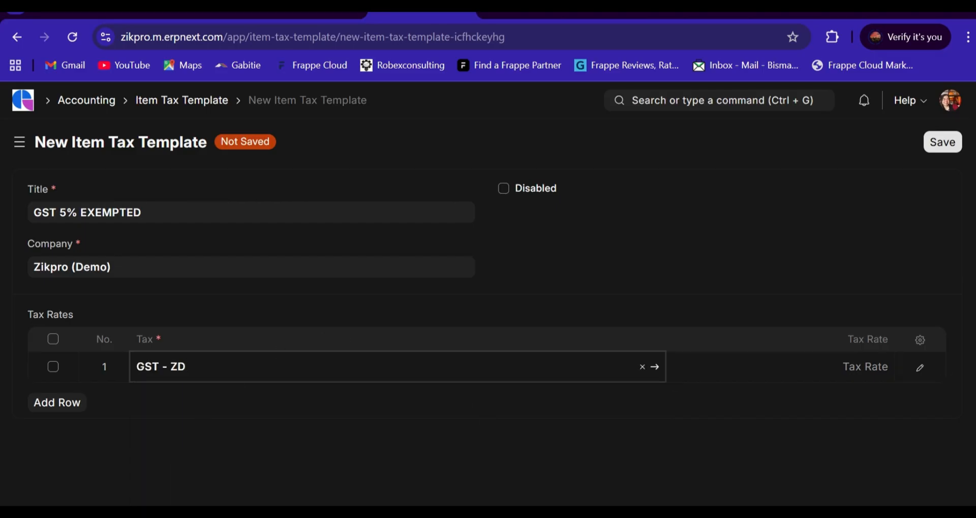
{"action": "left_click", "coordinate": [783, 367]}
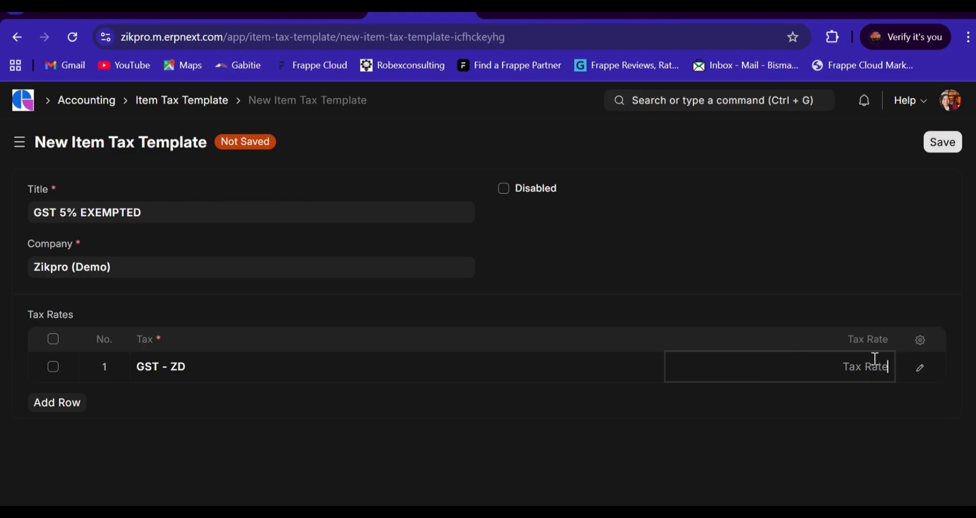
{"action": "type", "text": "0"}
{"action": "left_click", "coordinate": [951, 145]}
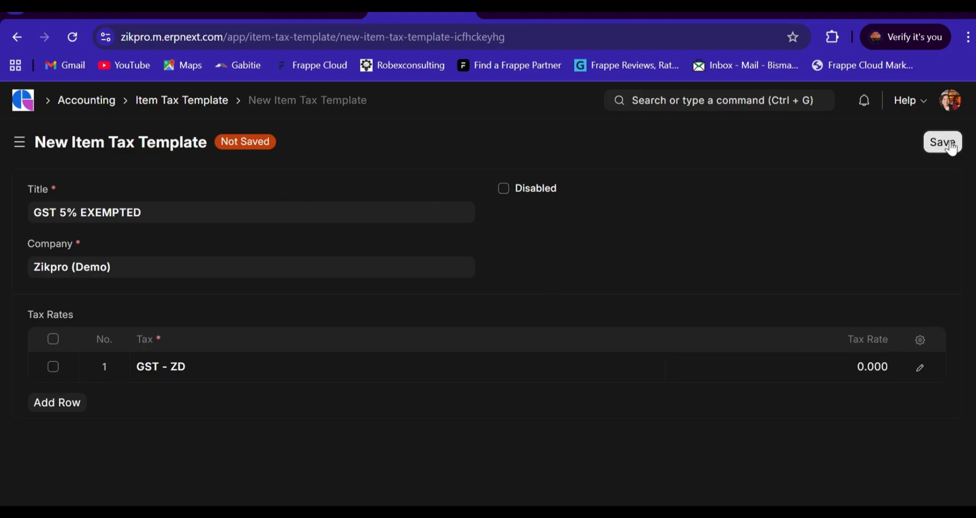
{"action": "left_click", "coordinate": [944, 148]}
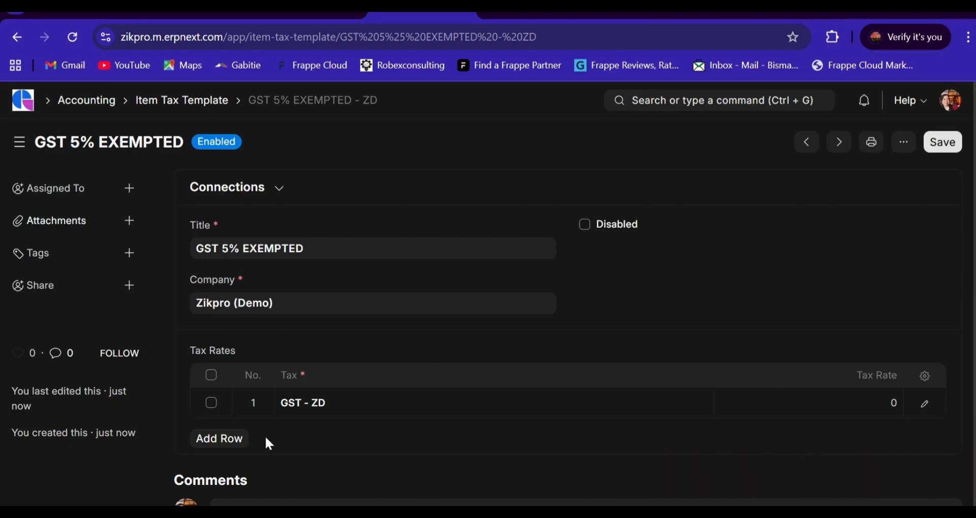
Find the Item list, clear its filter and open the Sneakers item
{"action": "left_click", "coordinate": [655, 103]}
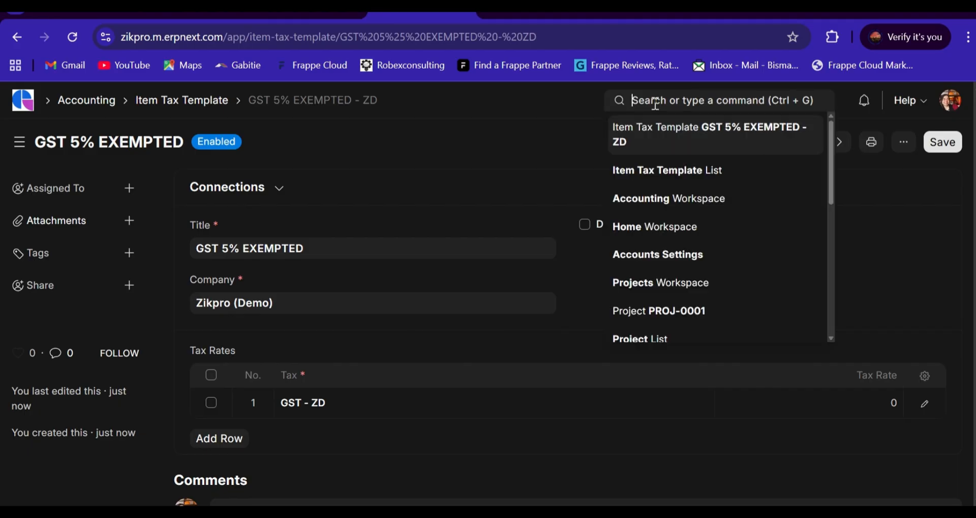
{"action": "type", "text": "ITEM"}
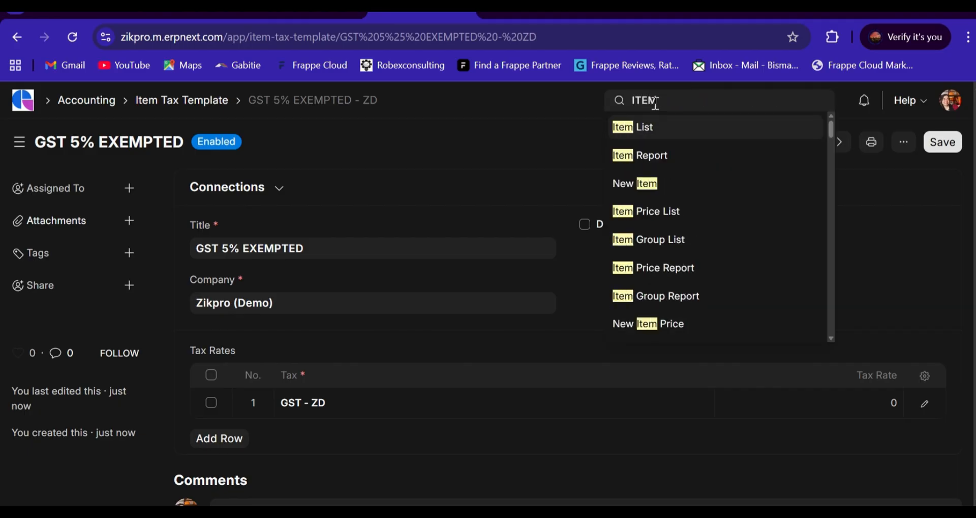
{"action": "left_click", "coordinate": [644, 129]}
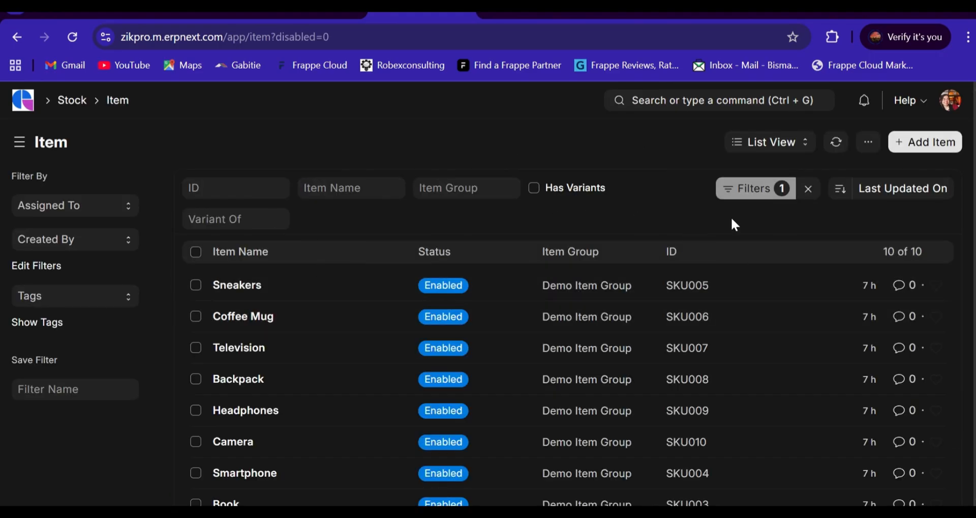
{"action": "left_click", "coordinate": [809, 190]}
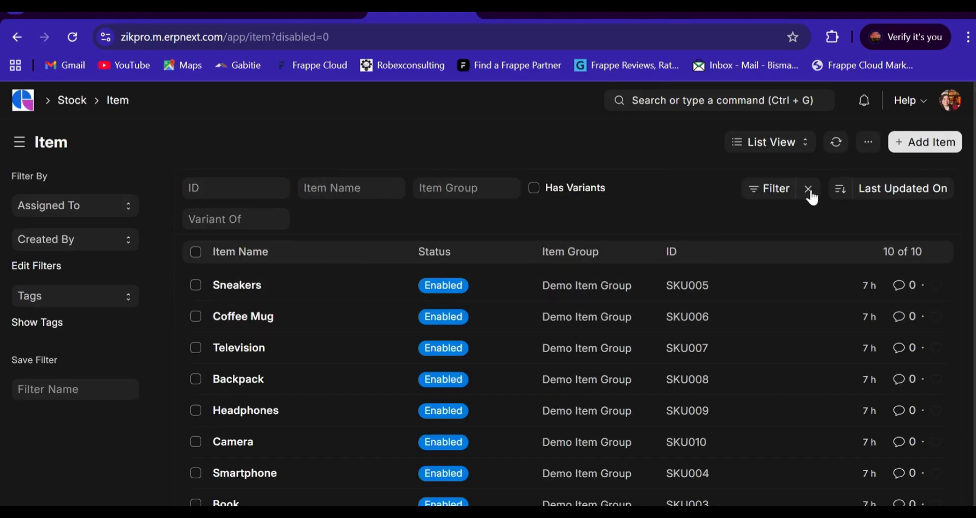
{"action": "left_click", "coordinate": [343, 289]}
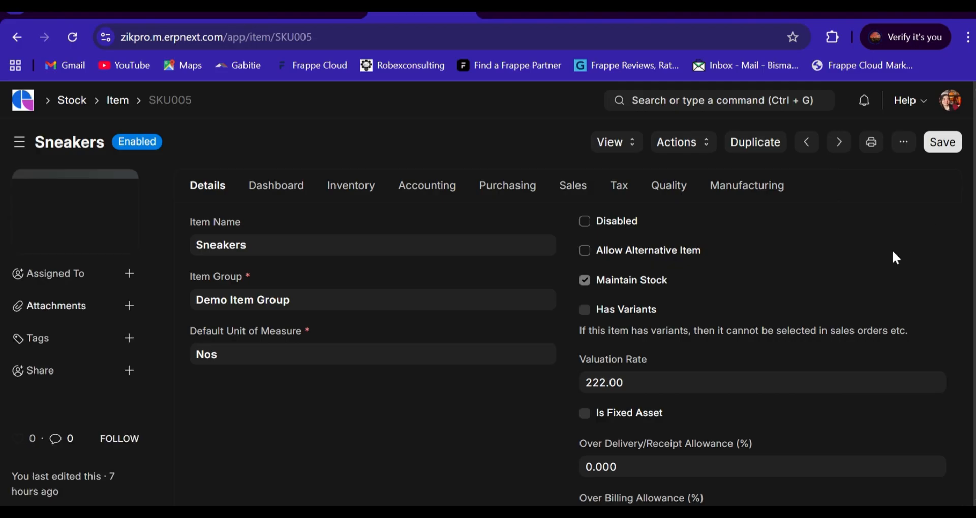
{"action": "scroll", "coordinate": [488, 306], "scroll_direction": "down", "scroll_amount": 5}
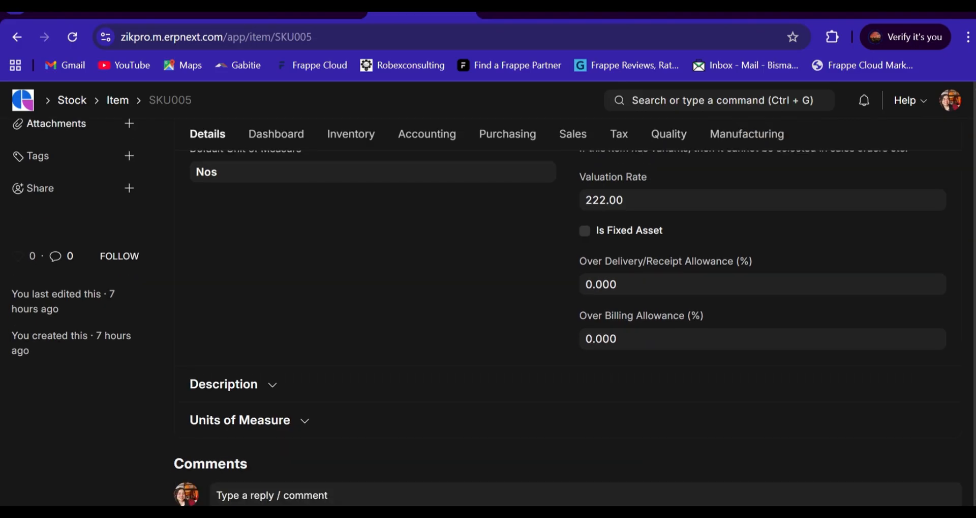
{"action": "scroll", "coordinate": [489, 305], "scroll_direction": "up", "scroll_amount": 2}
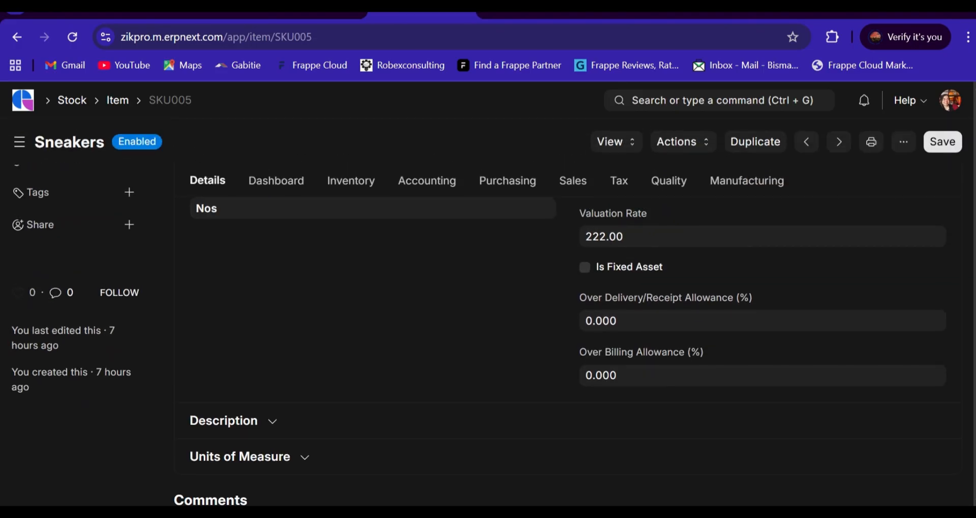
{"action": "scroll", "coordinate": [931, 236], "scroll_direction": "up", "scroll_amount": 1}
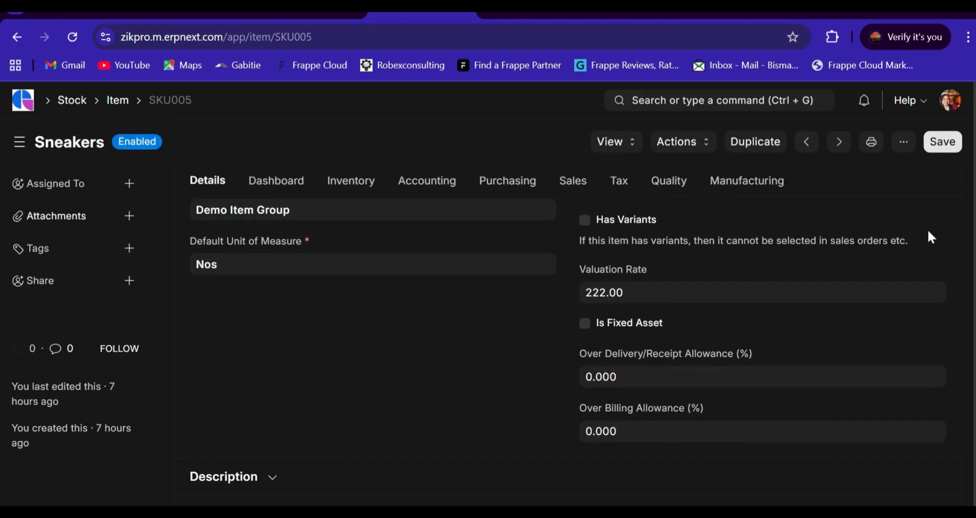
Add the item tax template GST 5% EXEMPTED - ZD to the Sneakers item's taxes and save the item
{"action": "left_click", "coordinate": [620, 183]}
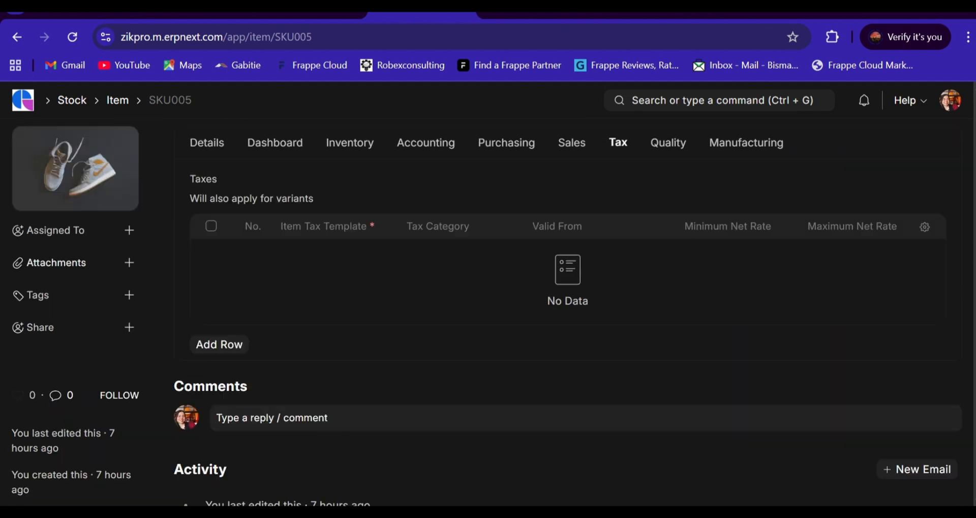
{"action": "scroll", "coordinate": [487, 312], "scroll_direction": "up", "scroll_amount": 1}
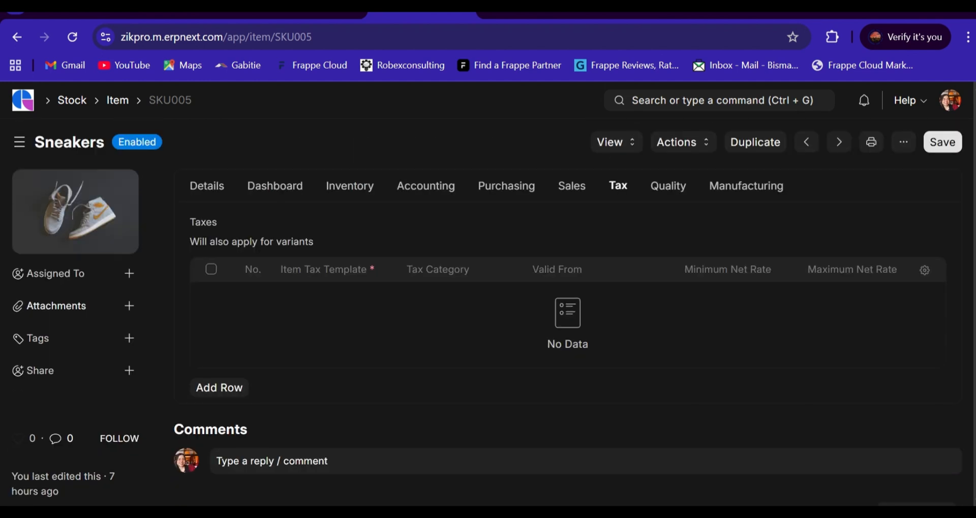
{"action": "left_click", "coordinate": [223, 388]}
{"action": "scroll", "coordinate": [224, 335], "scroll_direction": "down", "scroll_amount": 1}
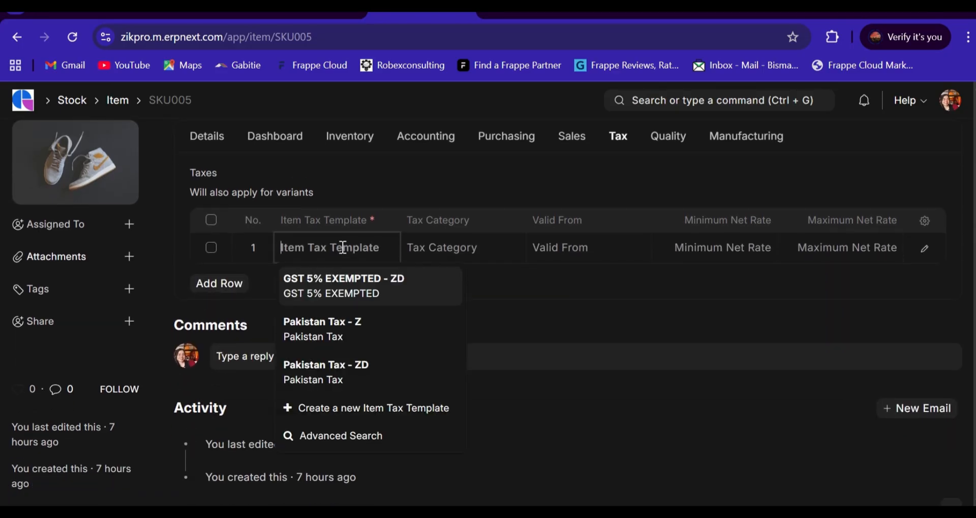
{"action": "left_click", "coordinate": [384, 291]}
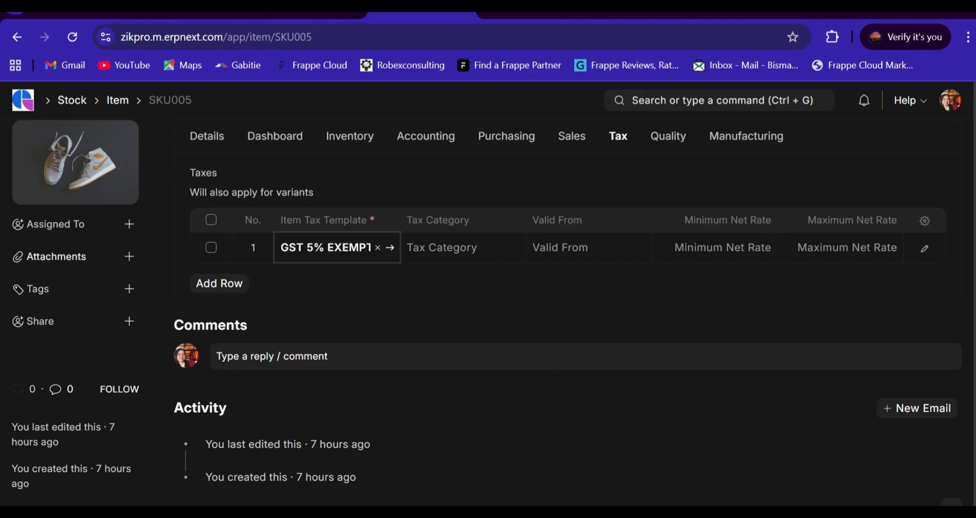
{"action": "scroll", "coordinate": [486, 312], "scroll_direction": "up", "scroll_amount": 1}
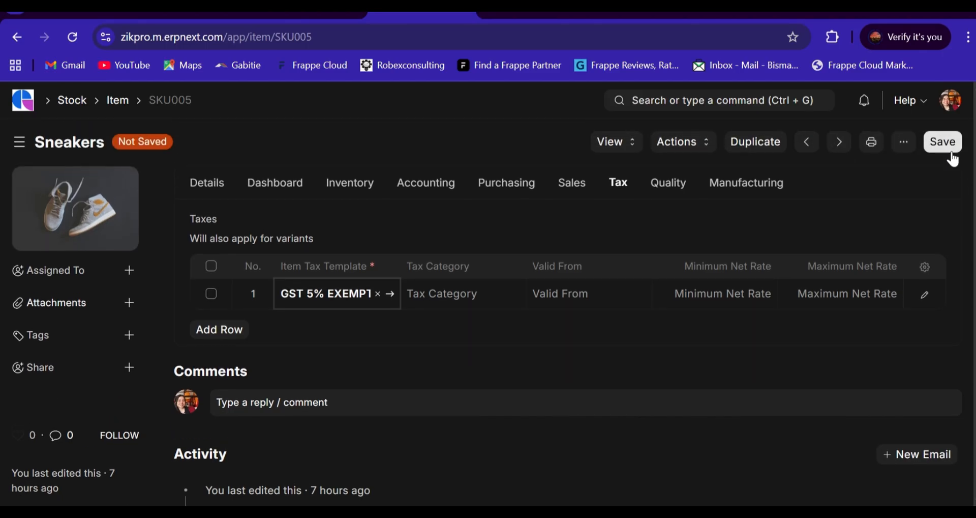
{"action": "left_click", "coordinate": [945, 144]}
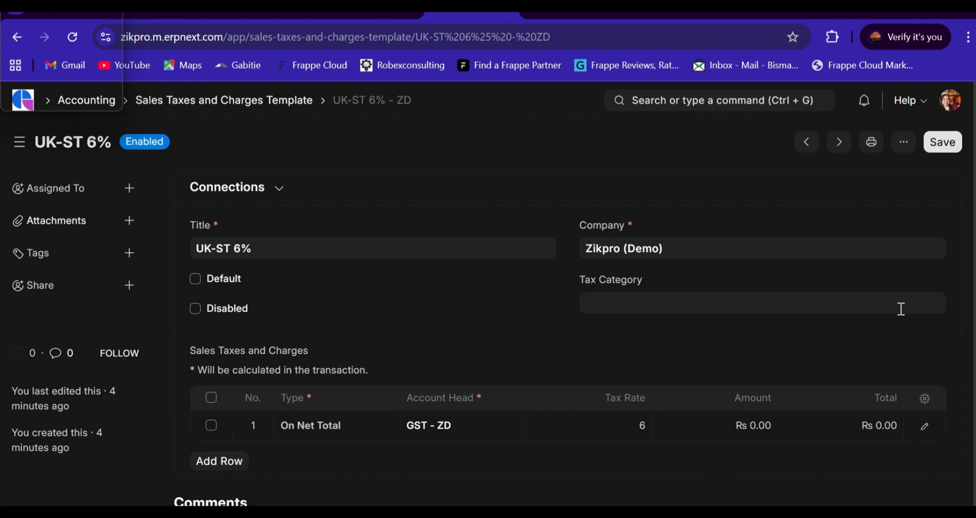
Search for Sales and start a new Sales Order
{"action": "left_click", "coordinate": [677, 97]}
{"action": "type", "text": "Sales"}
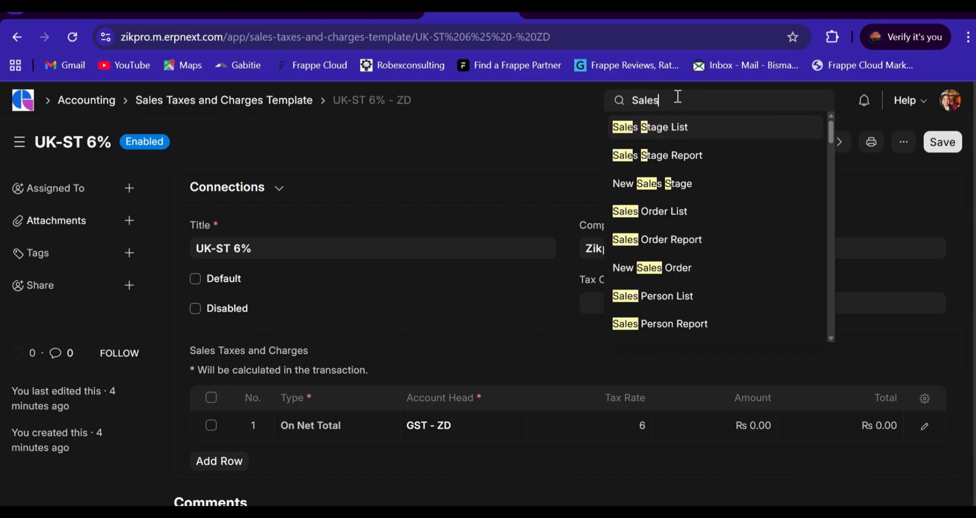
{"action": "left_click", "coordinate": [674, 274]}
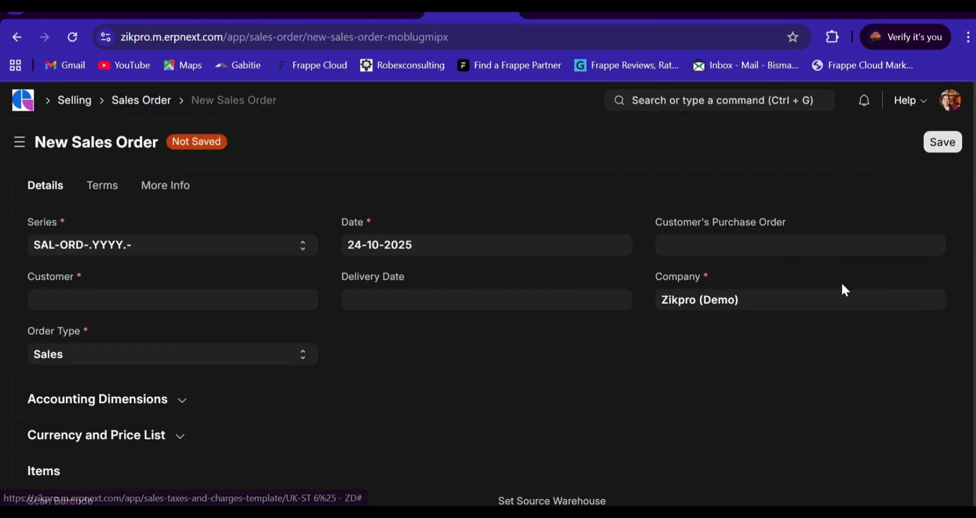
Set the sales order's customer to Palmer Productions Ltd. and its delivery date to 24-10-2025
{"action": "left_click", "coordinate": [69, 304]}
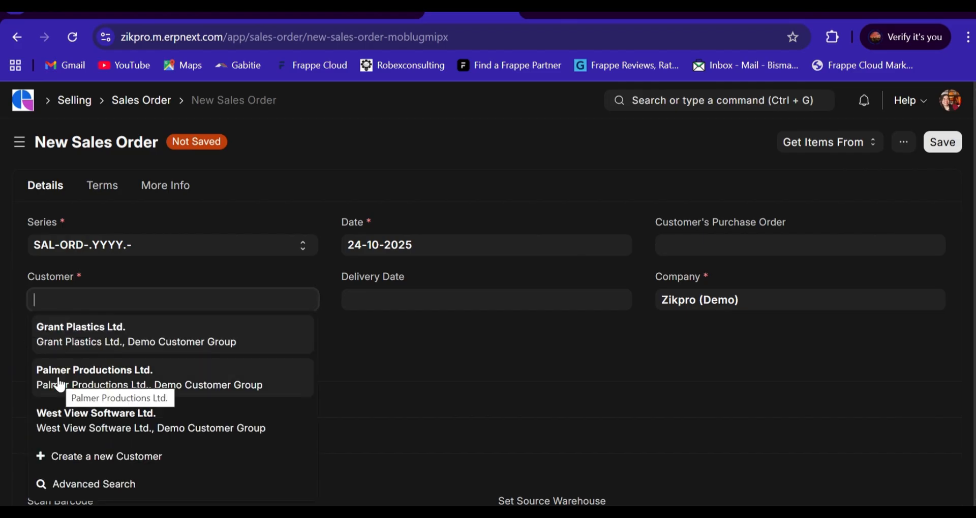
{"action": "left_click", "coordinate": [60, 380]}
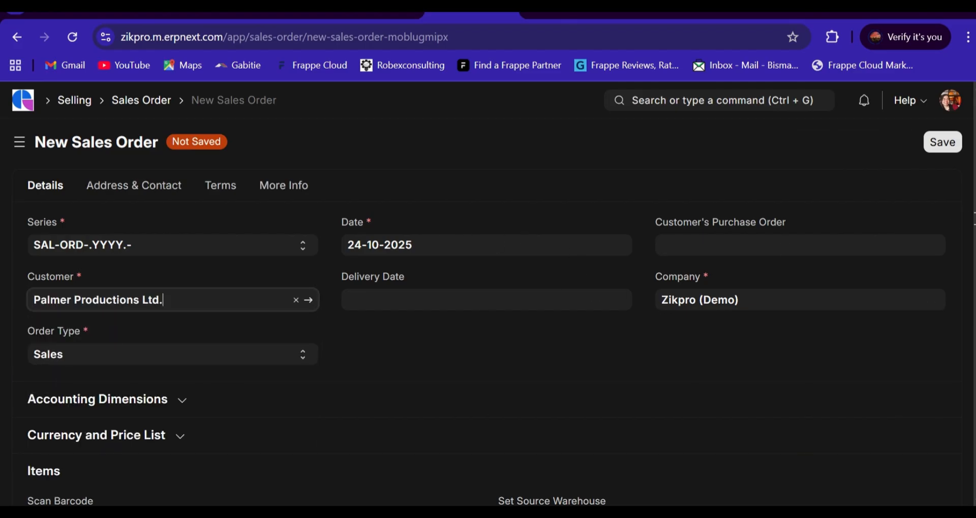
{"action": "scroll", "coordinate": [488, 313], "scroll_direction": "down", "scroll_amount": 1}
{"action": "left_click", "coordinate": [499, 225]}
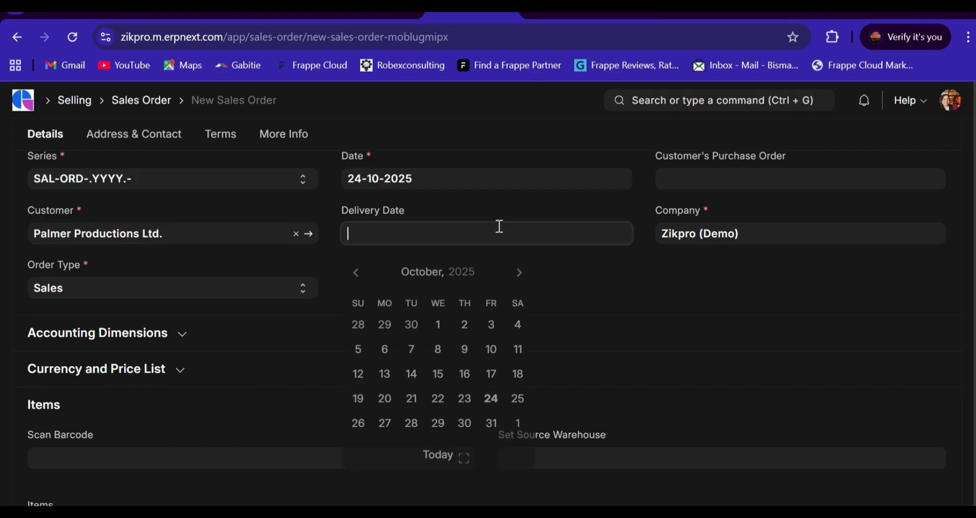
{"action": "scroll", "coordinate": [620, 269], "scroll_direction": "down", "scroll_amount": 1}
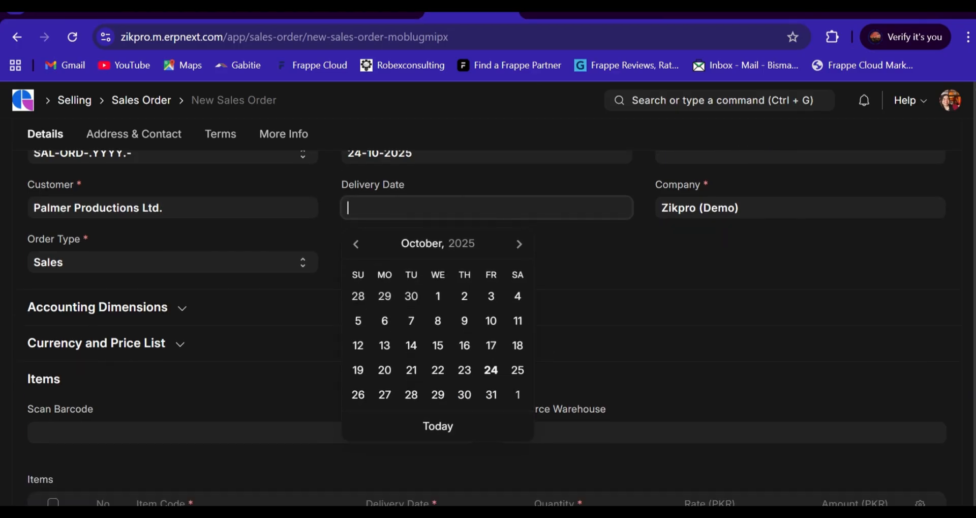
{"action": "left_click", "coordinate": [475, 397]}
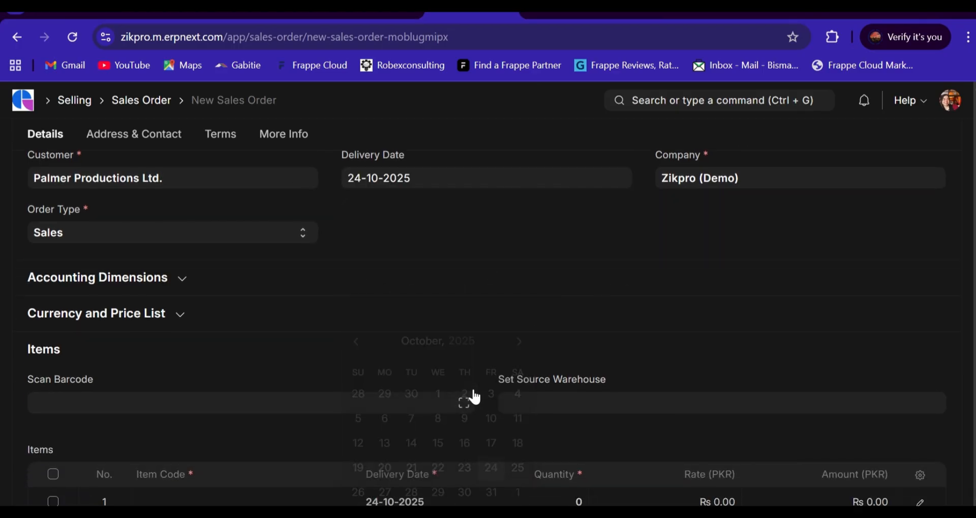
{"action": "scroll", "coordinate": [475, 397], "scroll_direction": "down", "scroll_amount": 5}
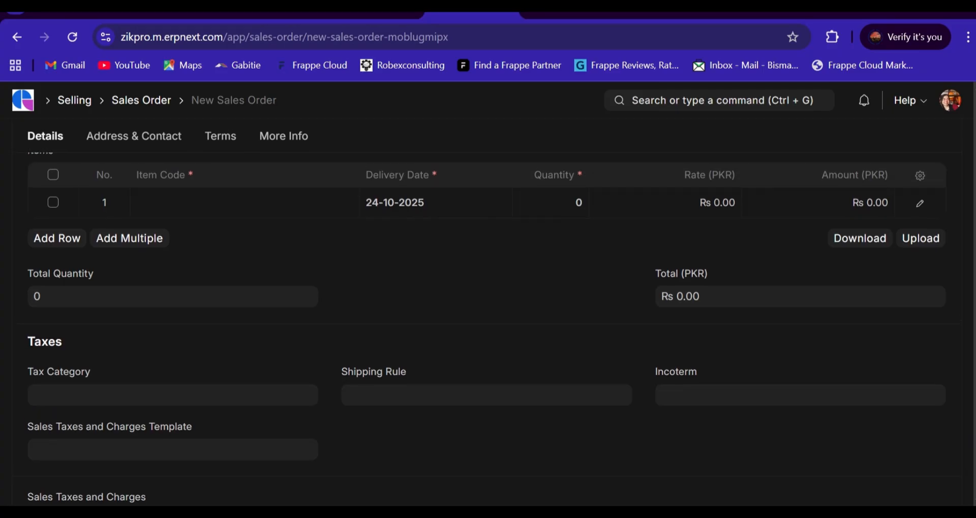
{"action": "scroll", "coordinate": [242, 213], "scroll_direction": "up", "scroll_amount": 1}
{"action": "left_click", "coordinate": [233, 205]}
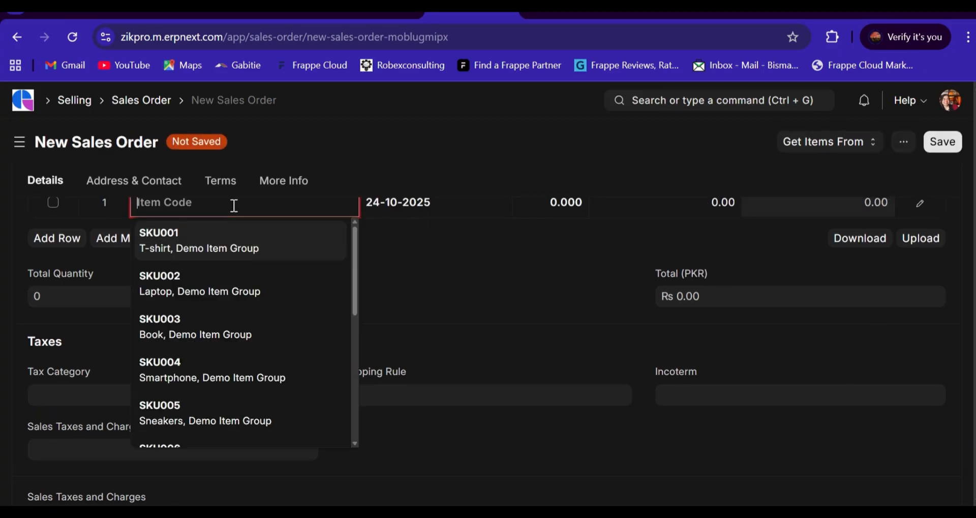
{"action": "left_click", "coordinate": [222, 284]}
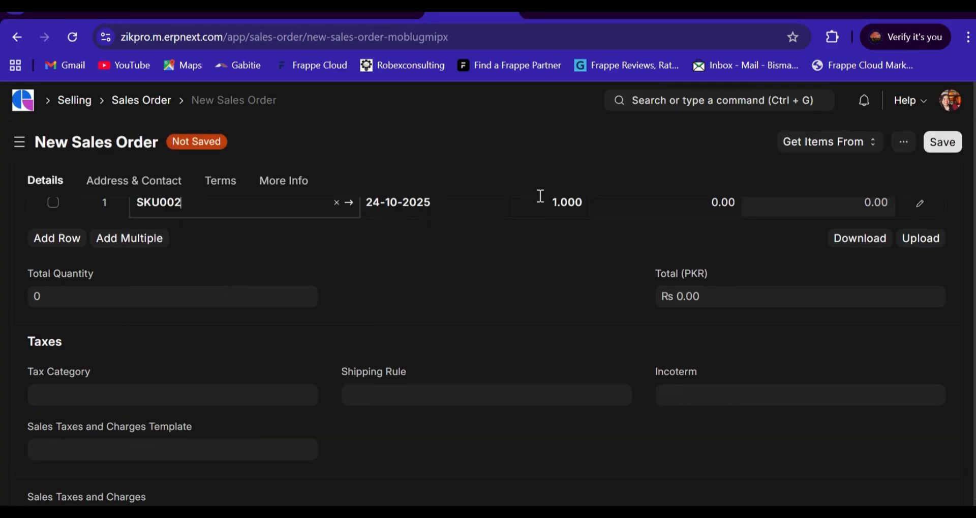
{"action": "scroll", "coordinate": [948, 217], "scroll_direction": "up", "scroll_amount": 1}
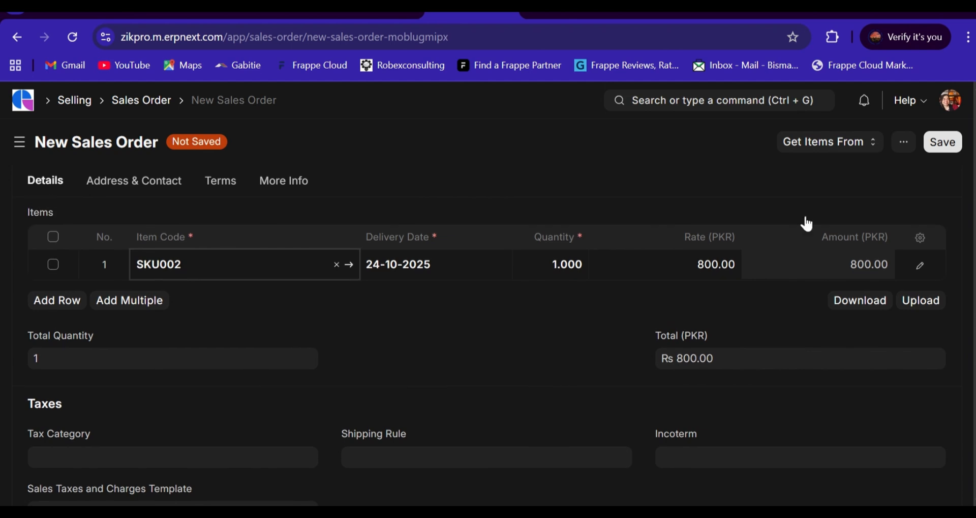
{"action": "left_click", "coordinate": [336, 265]}
Choose item SKU004 in the first order row and set that row's item tax template to GST 5% EXEMPTED - ZD
{"action": "left_click", "coordinate": [290, 265]}
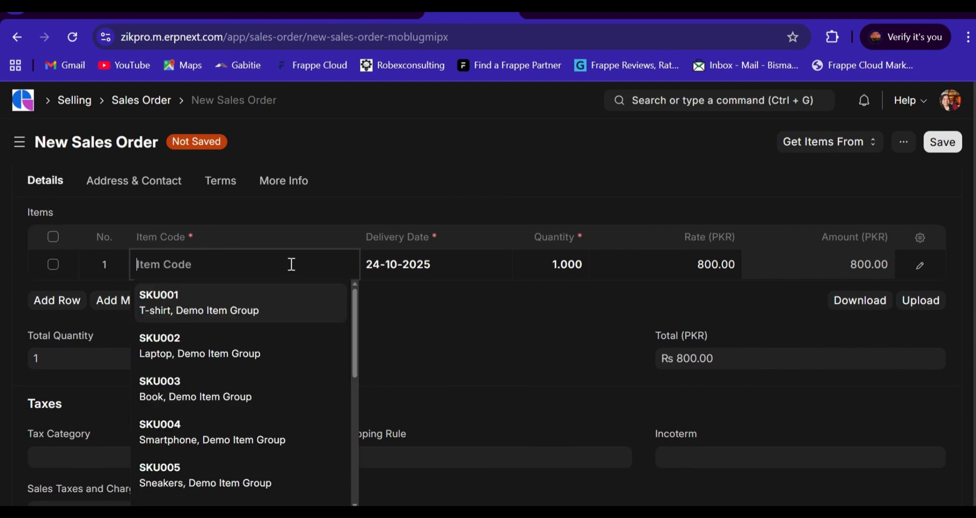
{"action": "left_click", "coordinate": [212, 429]}
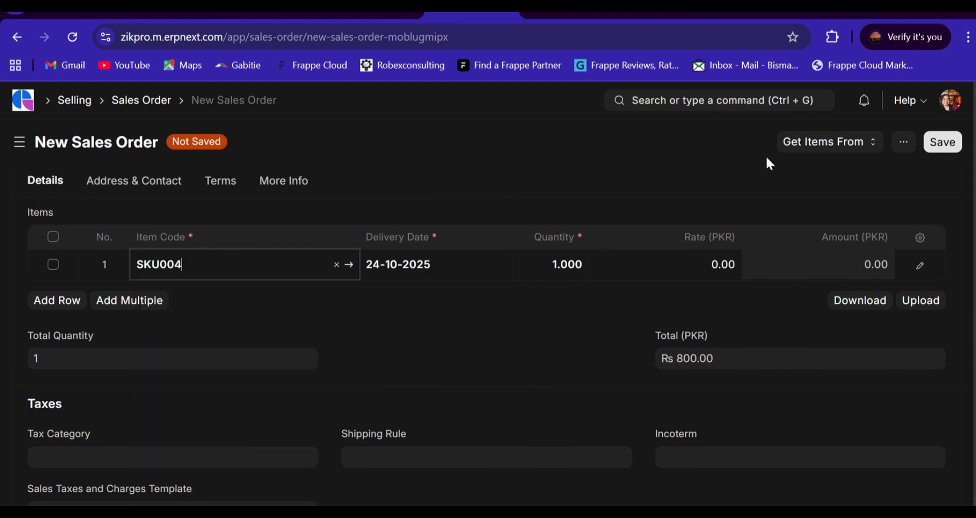
{"action": "left_click", "coordinate": [929, 267]}
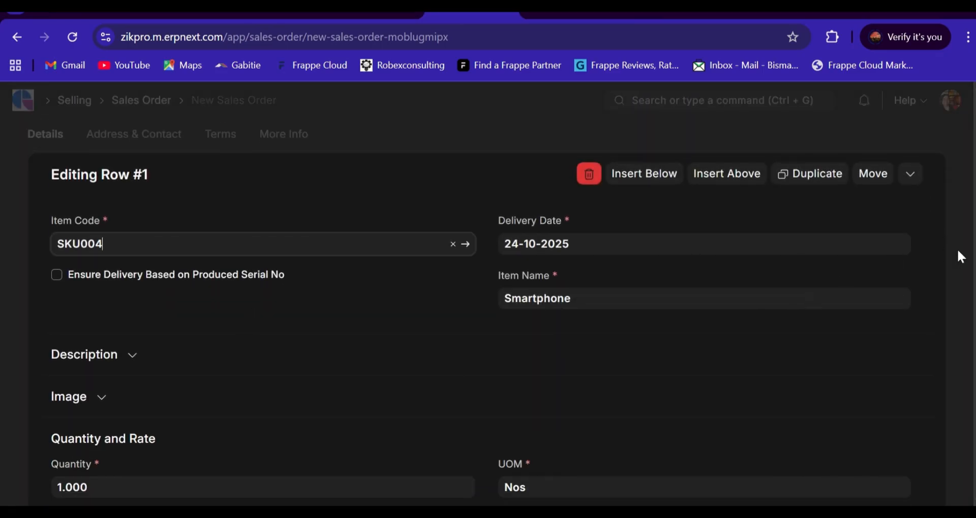
{"action": "scroll", "coordinate": [957, 248], "scroll_direction": "down", "scroll_amount": 5}
{"action": "scroll", "coordinate": [481, 289], "scroll_direction": "down", "scroll_amount": 1}
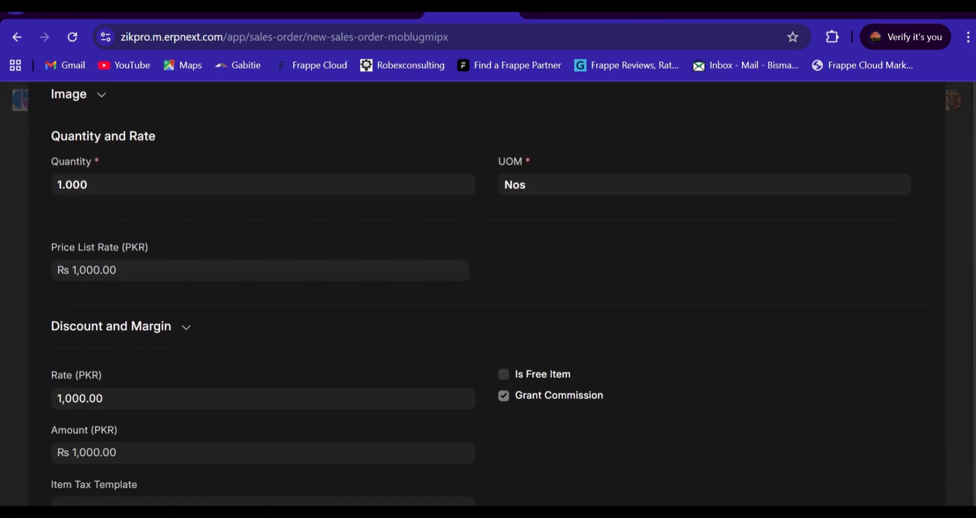
{"action": "scroll", "coordinate": [448, 325], "scroll_direction": "down", "scroll_amount": 3}
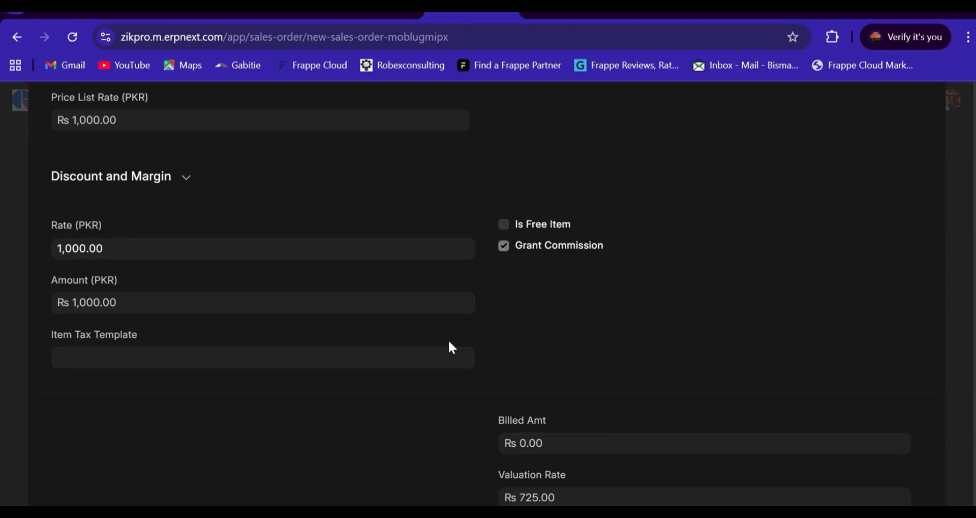
{"action": "left_click", "coordinate": [306, 360]}
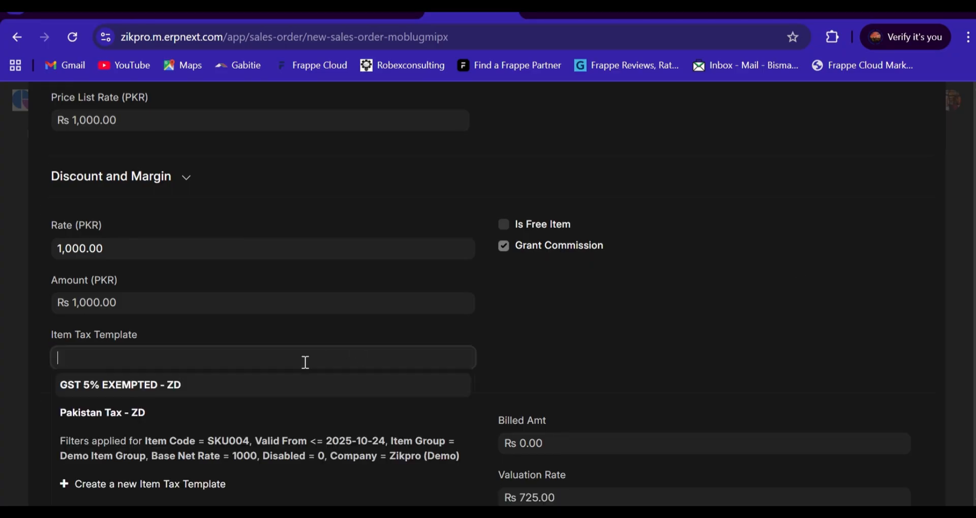
{"action": "left_click", "coordinate": [207, 387]}
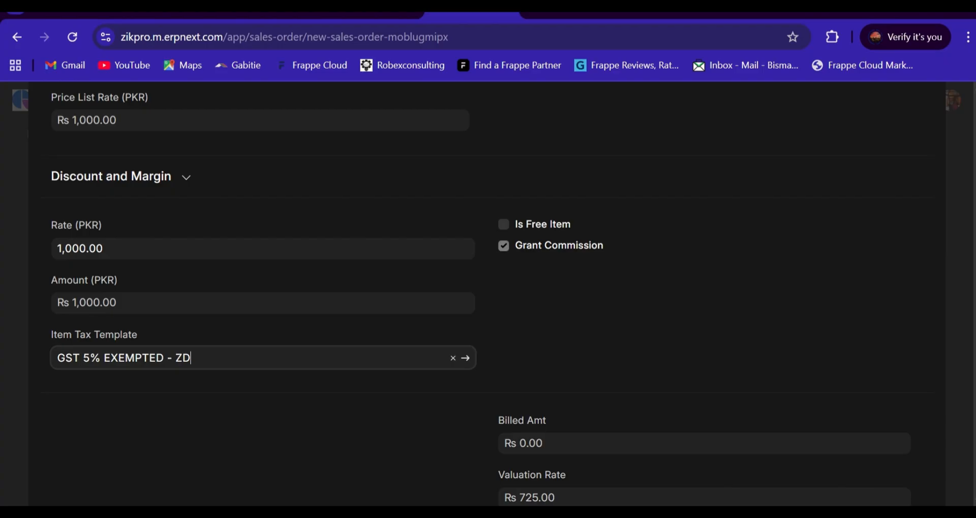
{"action": "scroll", "coordinate": [488, 295], "scroll_direction": "down", "scroll_amount": 4}
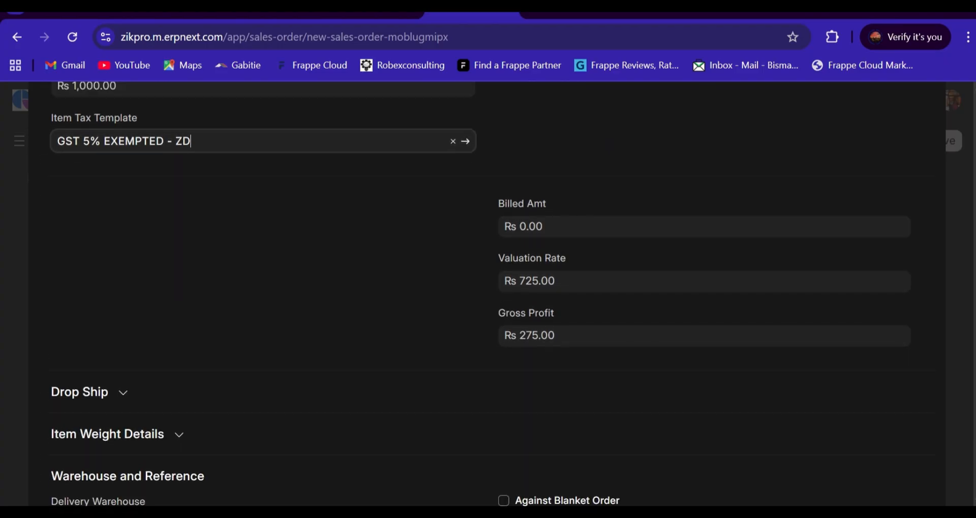
{"action": "scroll", "coordinate": [480, 293], "scroll_direction": "down", "scroll_amount": 1}
{"action": "scroll", "coordinate": [954, 275], "scroll_direction": "up", "scroll_amount": 6}
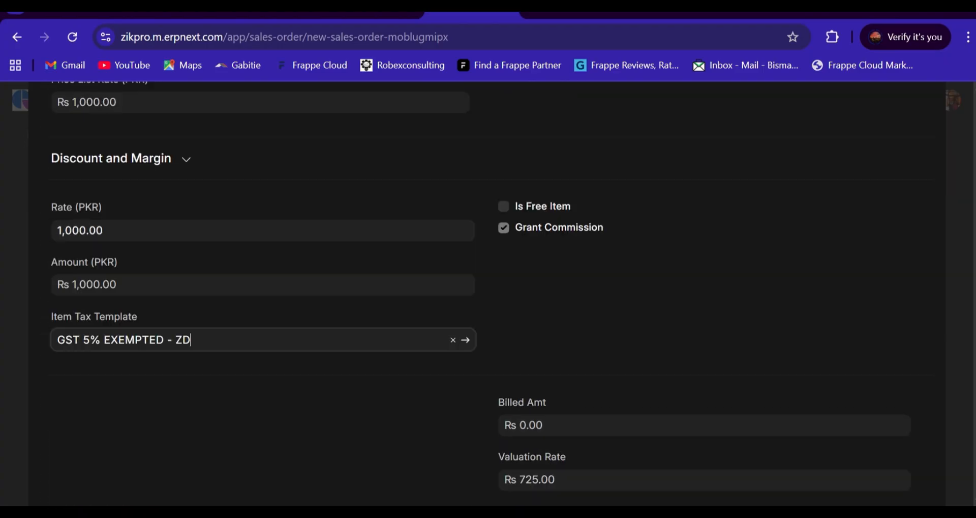
{"action": "left_click", "coordinate": [952, 268]}
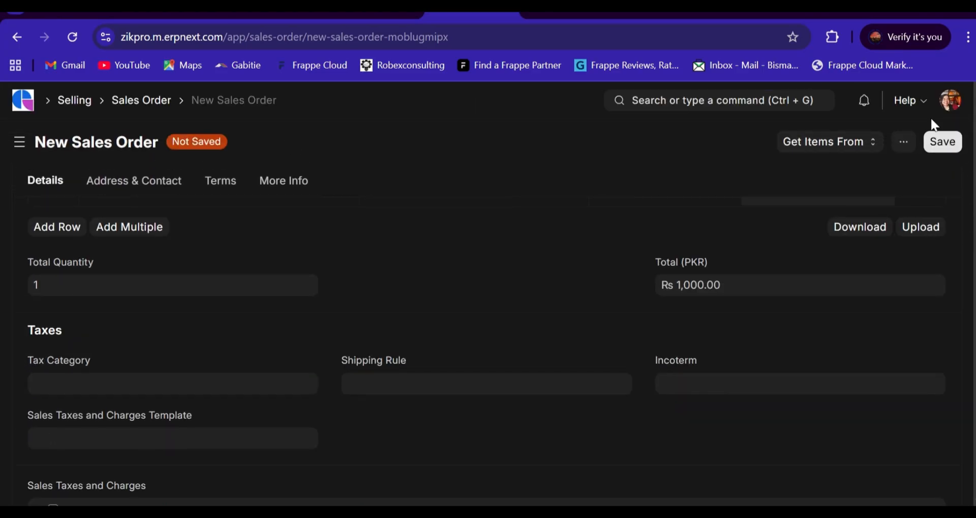
Try to save the new sales order
{"action": "left_click", "coordinate": [948, 148]}
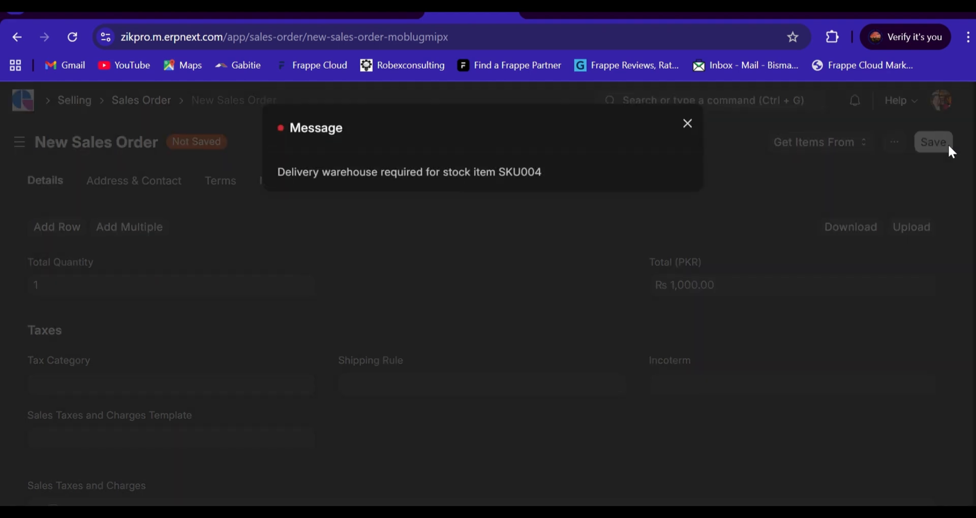
{"action": "left_click", "coordinate": [681, 128]}
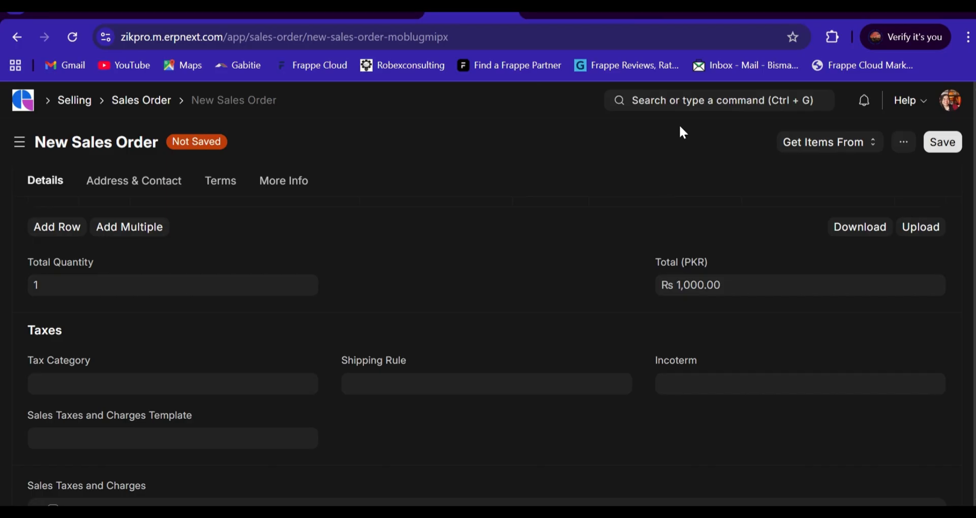
{"action": "scroll", "coordinate": [920, 229], "scroll_direction": "up", "scroll_amount": 5}
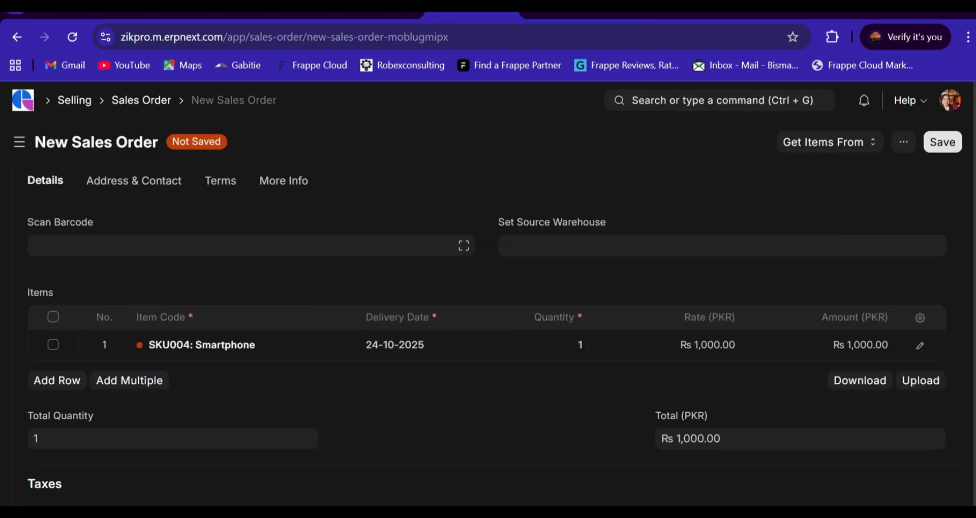
{"action": "scroll", "coordinate": [688, 348], "scroll_direction": "up", "scroll_amount": 3}
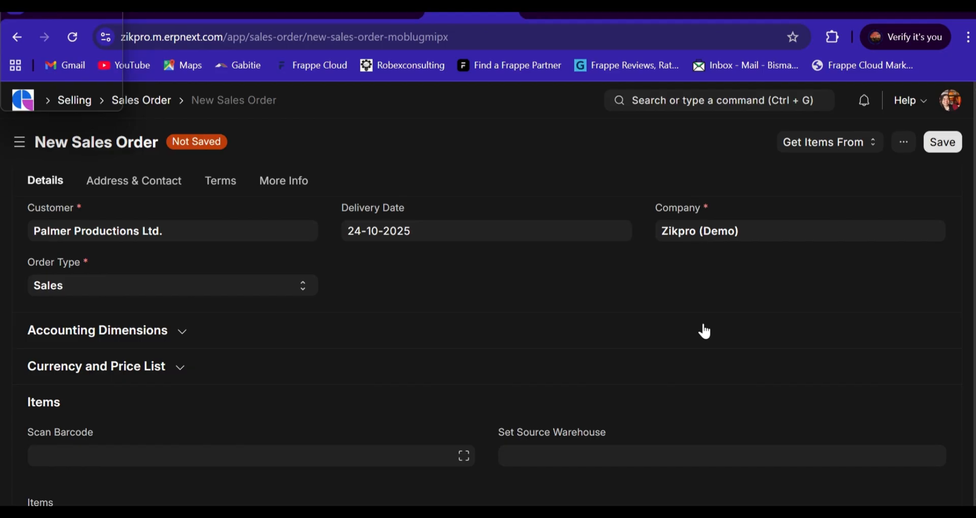
Find the Item Group list and open the Raw Material group
{"action": "left_click", "coordinate": [704, 99]}
{"action": "type", "text": "item gro"}
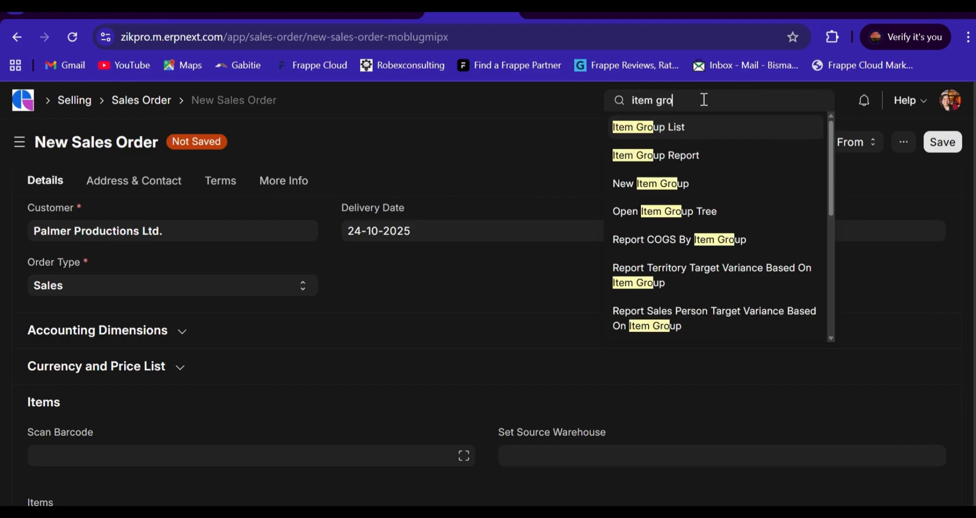
{"action": "left_click", "coordinate": [667, 133]}
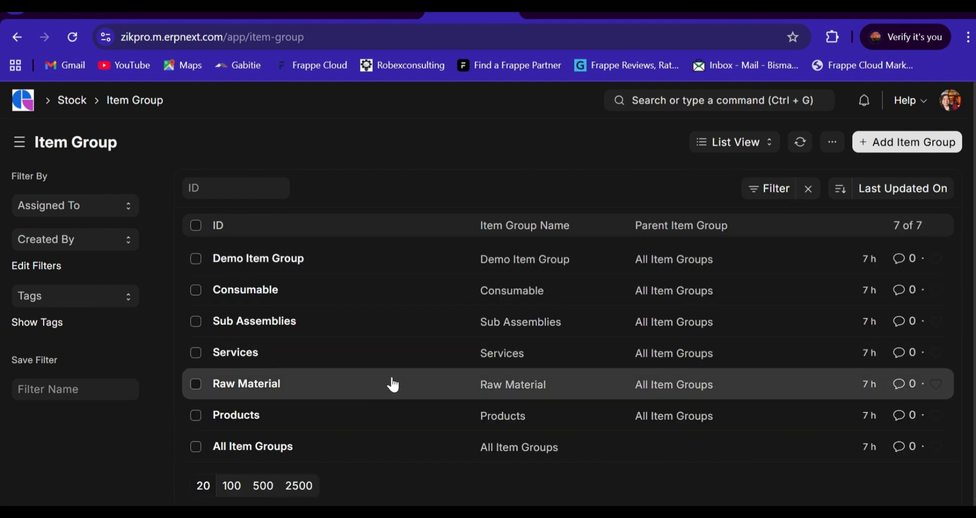
{"action": "left_click", "coordinate": [389, 385]}
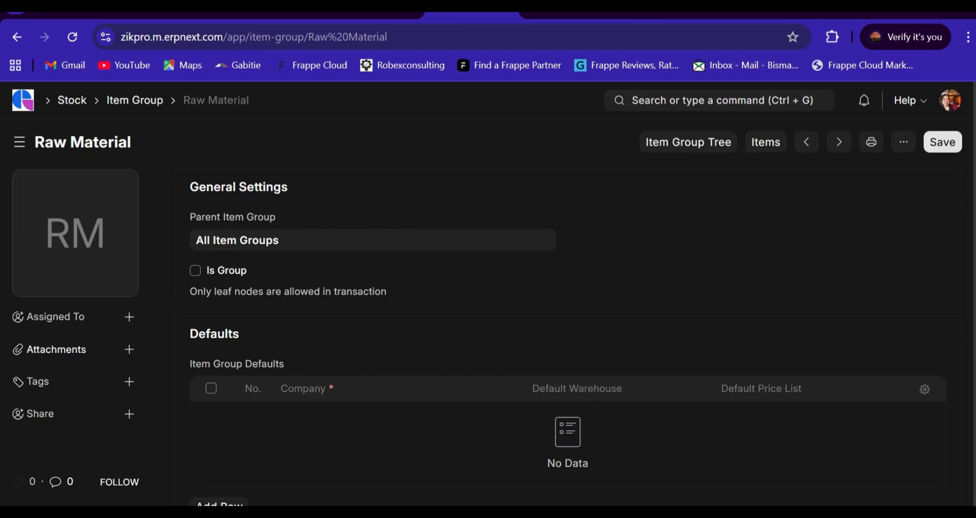
Add the item tax template GST 5% EXEMPTED - ZD to the Raw Material group's taxes and save the group
{"action": "scroll", "coordinate": [567, 313], "scroll_direction": "down", "scroll_amount": 6}
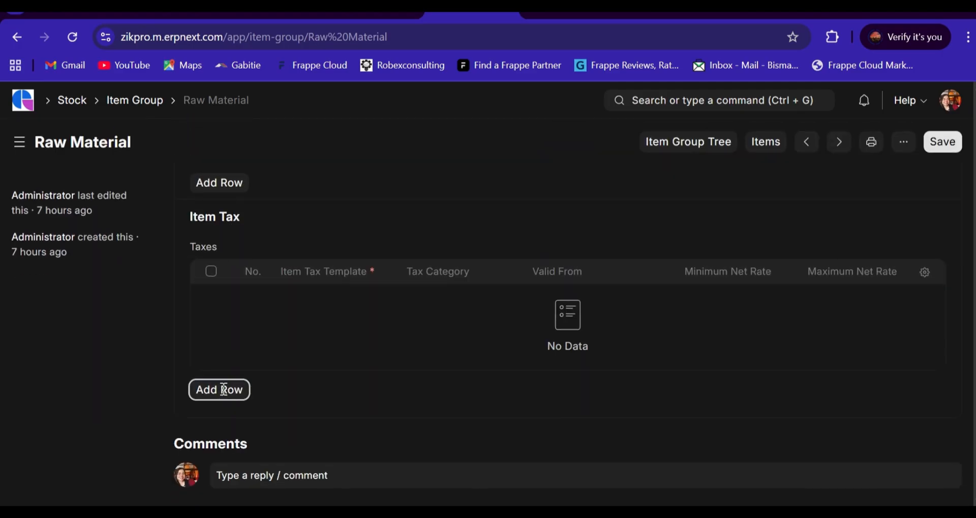
{"action": "left_click", "coordinate": [222, 390]}
{"action": "left_click", "coordinate": [307, 232]}
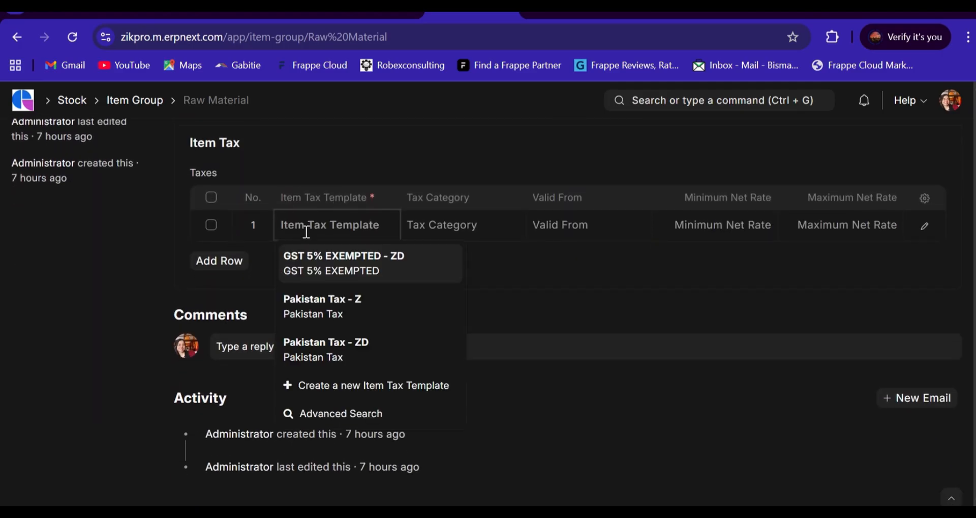
{"action": "left_click", "coordinate": [333, 264]}
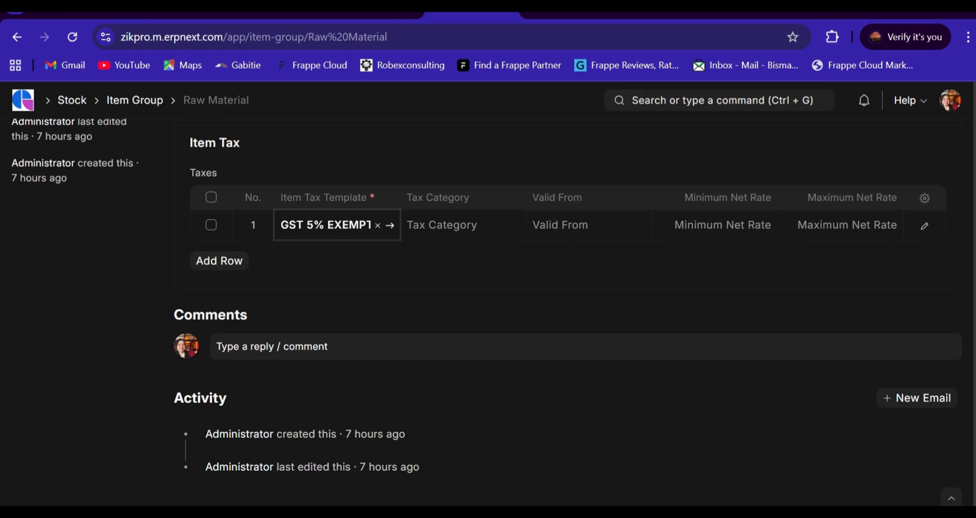
{"action": "scroll", "coordinate": [559, 306], "scroll_direction": "up", "scroll_amount": 10}
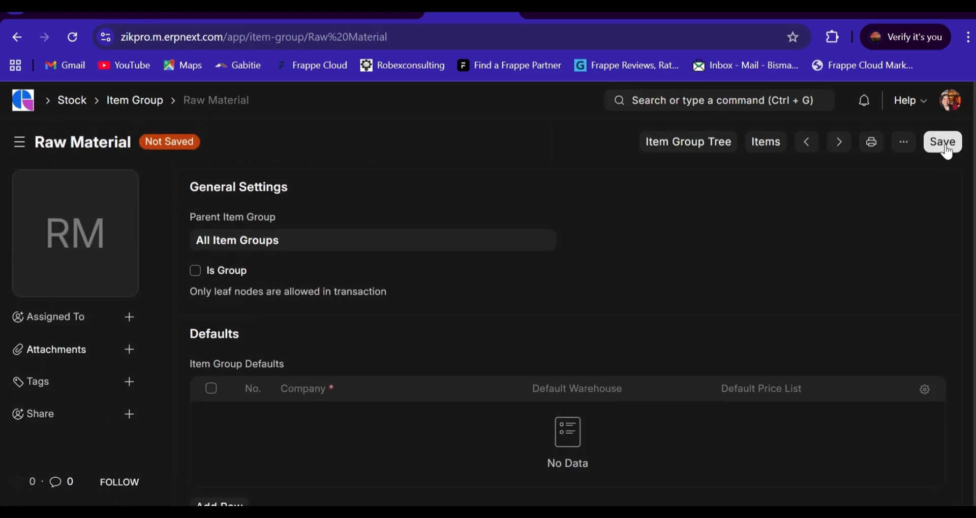
{"action": "left_click", "coordinate": [944, 144]}
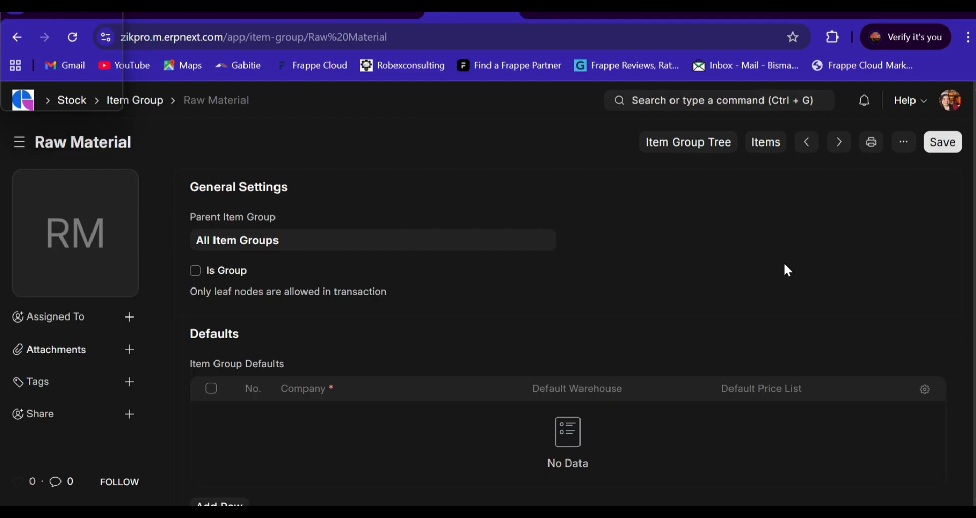
Find the Item list and open the Coffee Mug item
{"action": "left_click", "coordinate": [688, 96]}
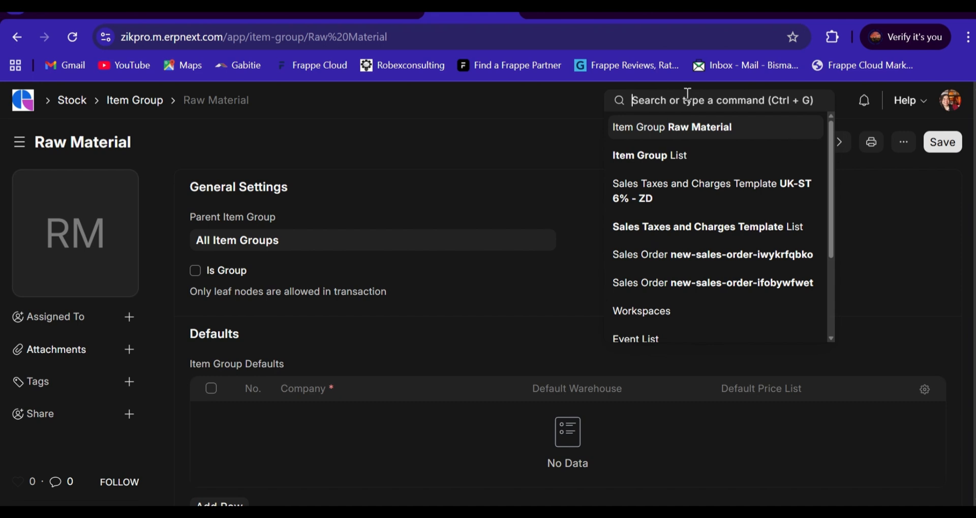
{"action": "type", "text": "item"}
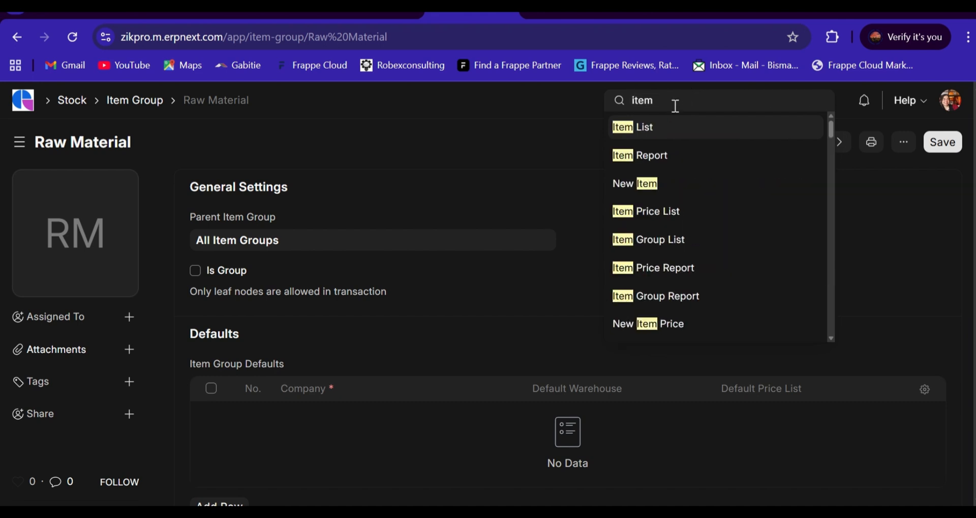
{"action": "left_click", "coordinate": [694, 130]}
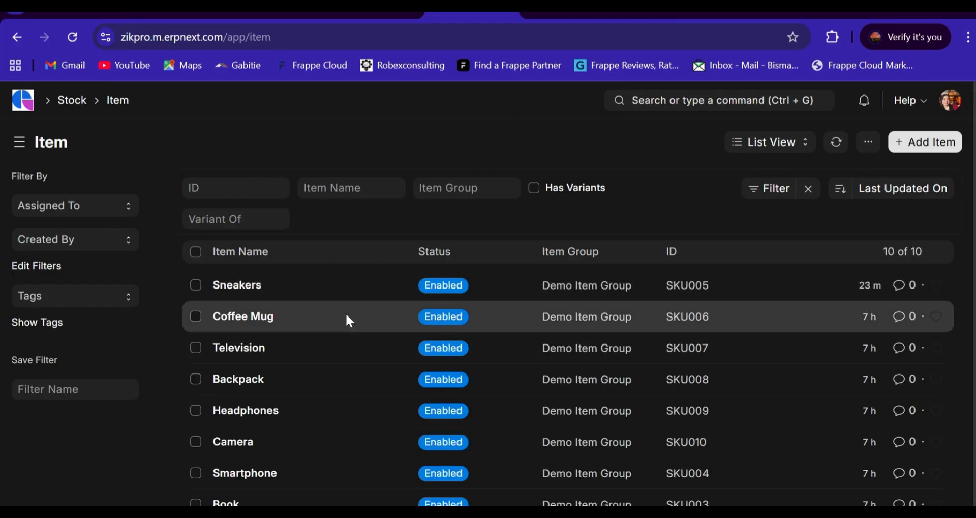
{"action": "left_click", "coordinate": [349, 320]}
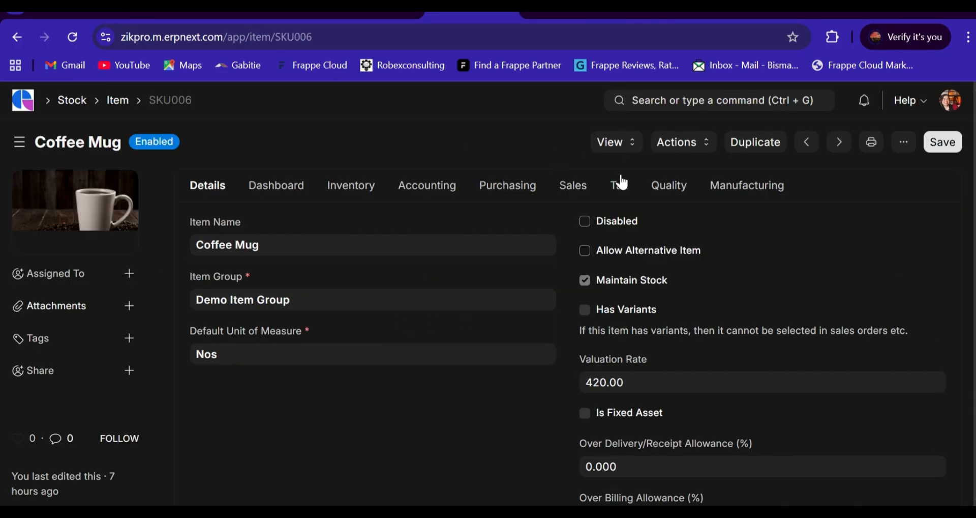
Add the item tax template GST 5% EXEMPTED - ZD to the Coffee Mug item's taxes, valid from 30-10-2025
{"action": "left_click", "coordinate": [619, 186]}
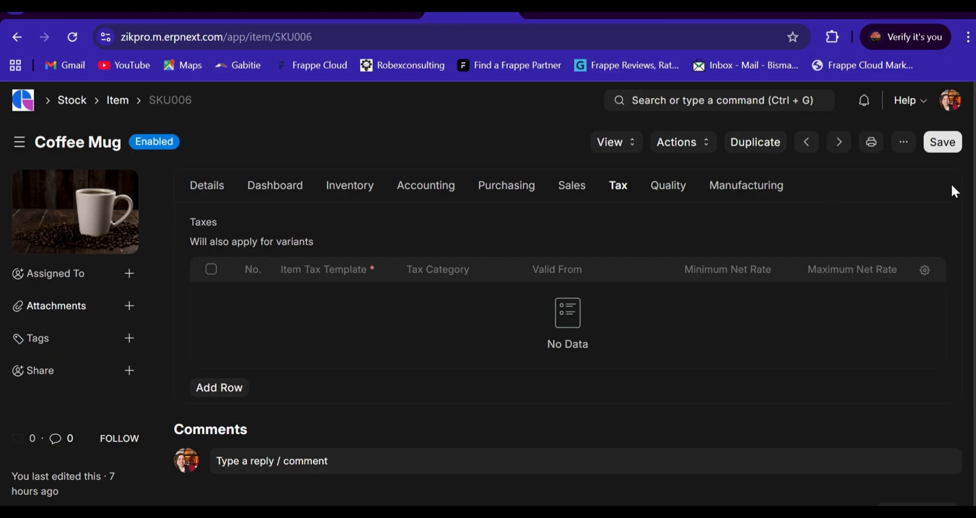
{"action": "left_click", "coordinate": [210, 393]}
{"action": "left_click", "coordinate": [379, 252]}
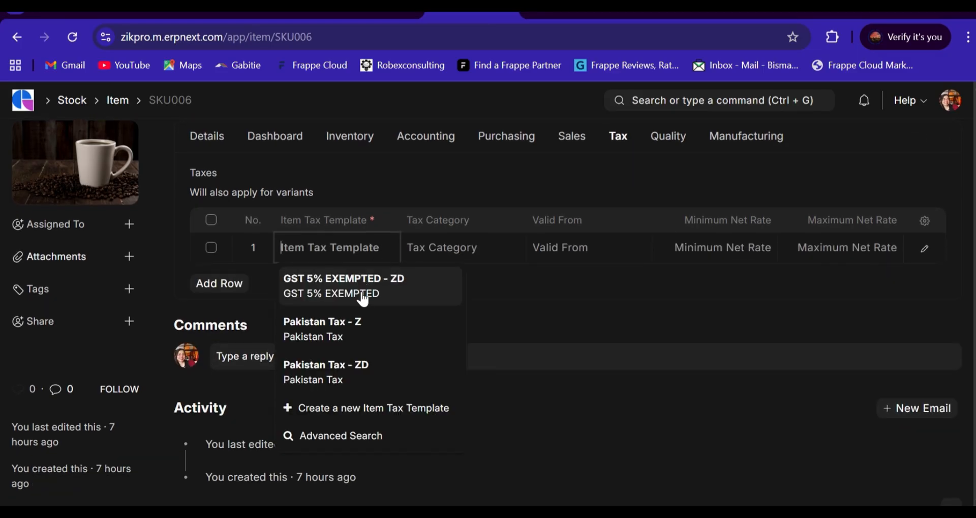
{"action": "left_click", "coordinate": [363, 289]}
{"action": "left_click", "coordinate": [599, 254]}
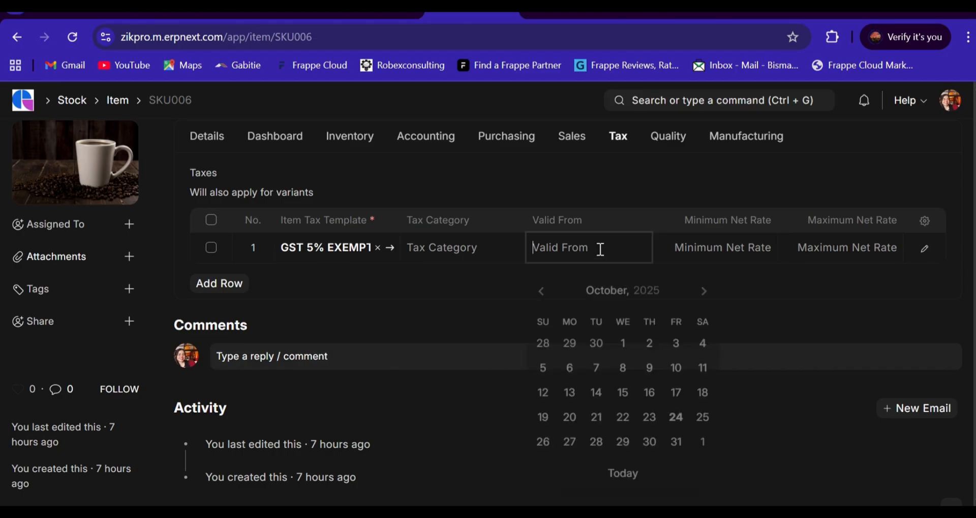
{"action": "left_click", "coordinate": [649, 438]}
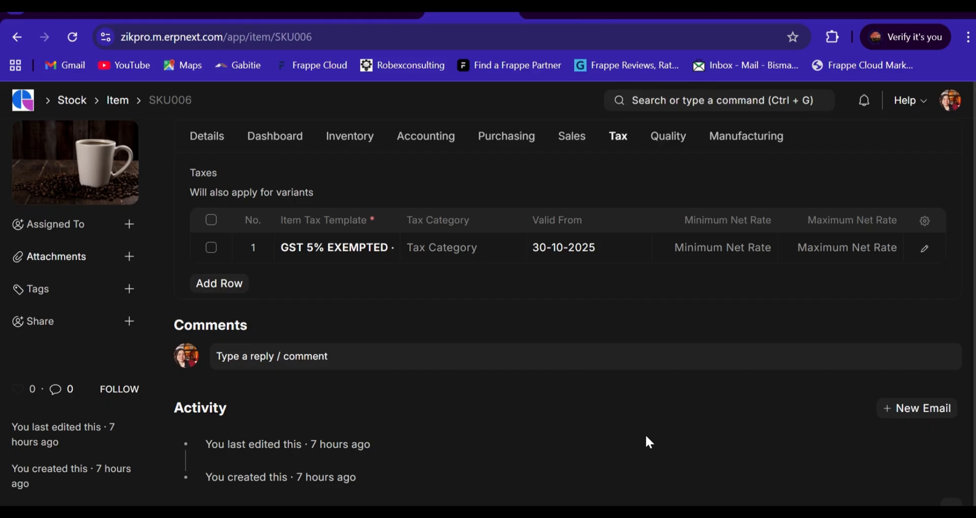
{"action": "scroll", "coordinate": [622, 476], "scroll_direction": "up", "scroll_amount": 1}
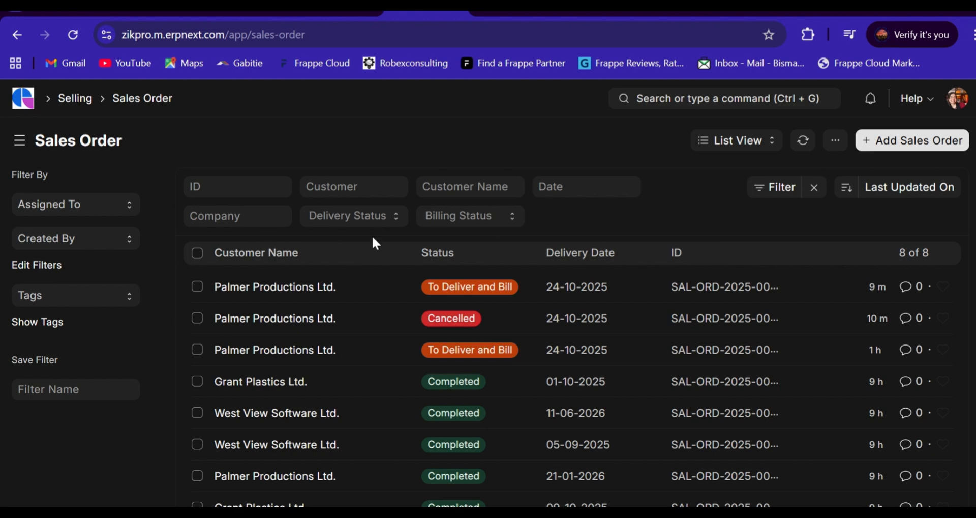
Open the most recently updated Palmer Productions Ltd. sales order and examine the GST per item in its tax breakup
{"action": "left_click", "coordinate": [372, 288]}
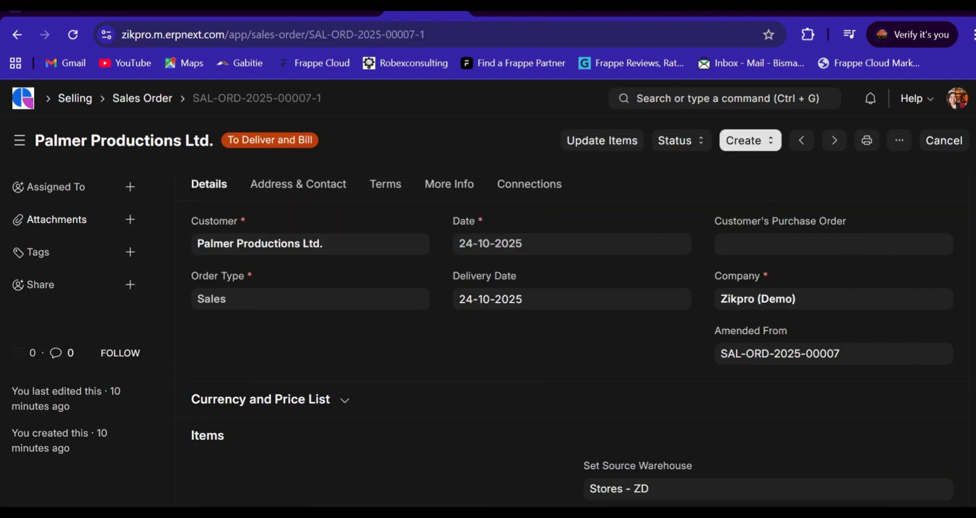
{"action": "scroll", "coordinate": [572, 338], "scroll_direction": "down", "scroll_amount": 15}
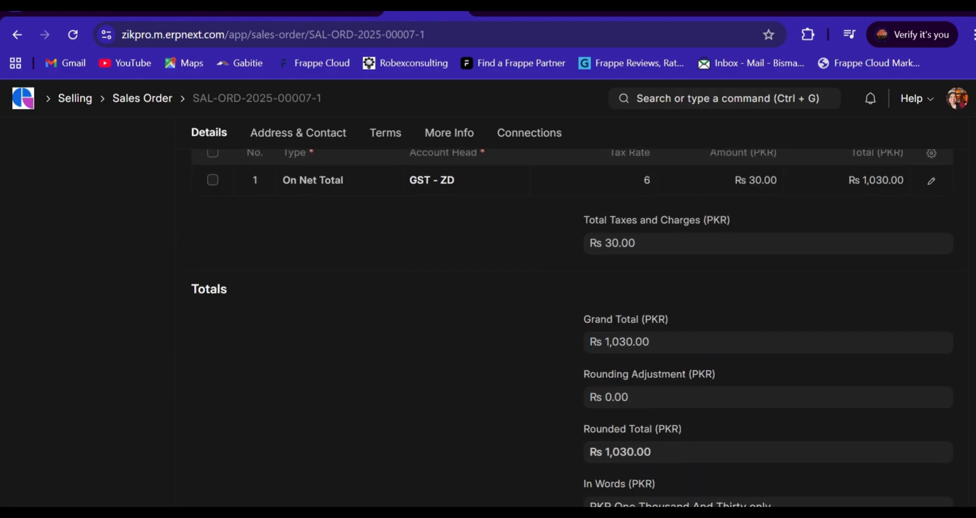
{"action": "scroll", "coordinate": [572, 325], "scroll_direction": "down", "scroll_amount": 8}
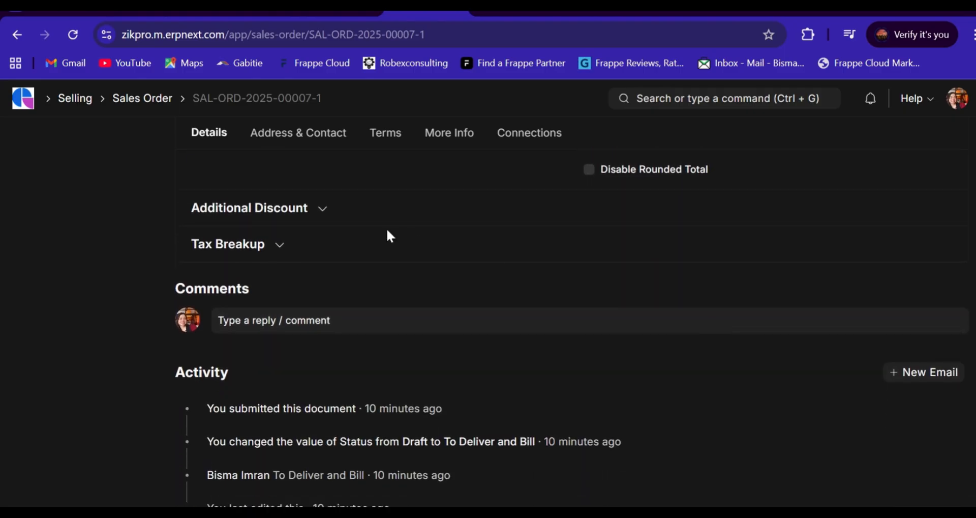
{"action": "left_click", "coordinate": [268, 245]}
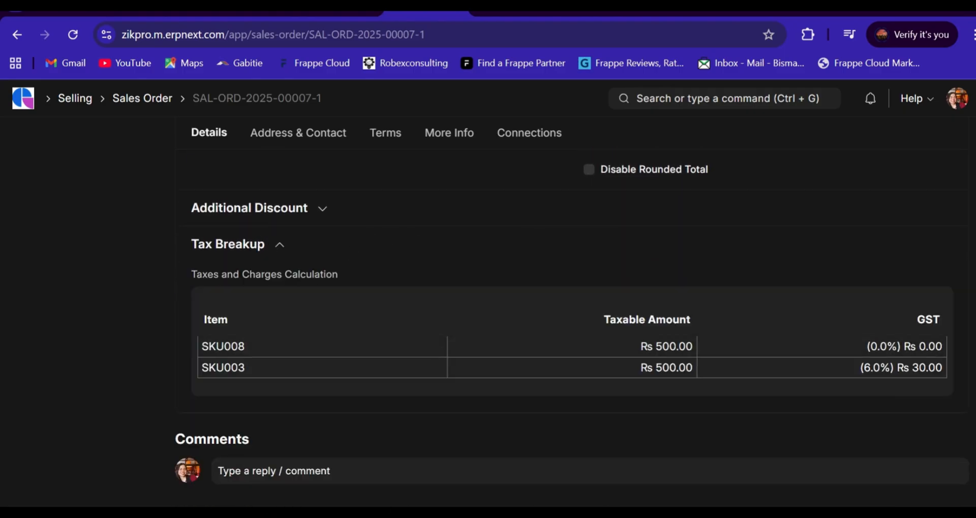
{"action": "scroll", "coordinate": [572, 326], "scroll_direction": "down", "scroll_amount": 2}
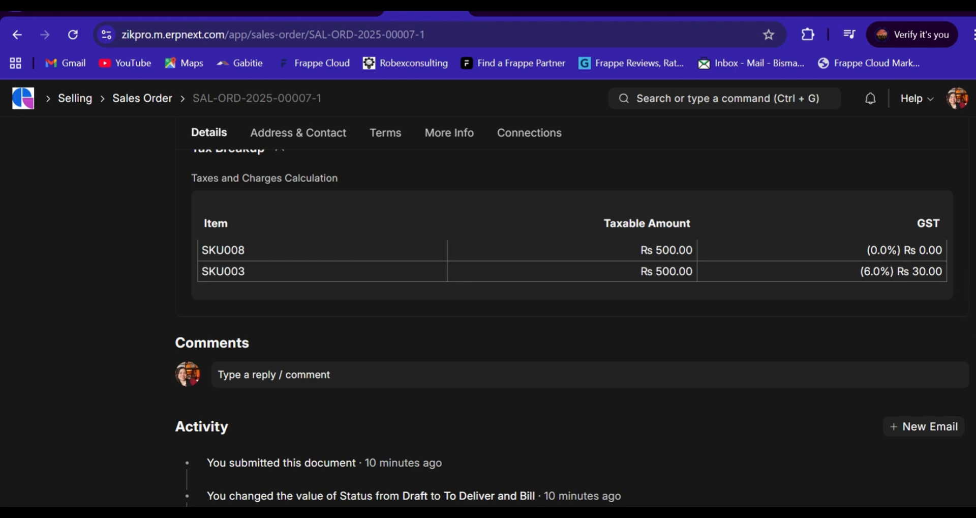
{"action": "scroll", "coordinate": [569, 326], "scroll_direction": "up", "scroll_amount": 1}
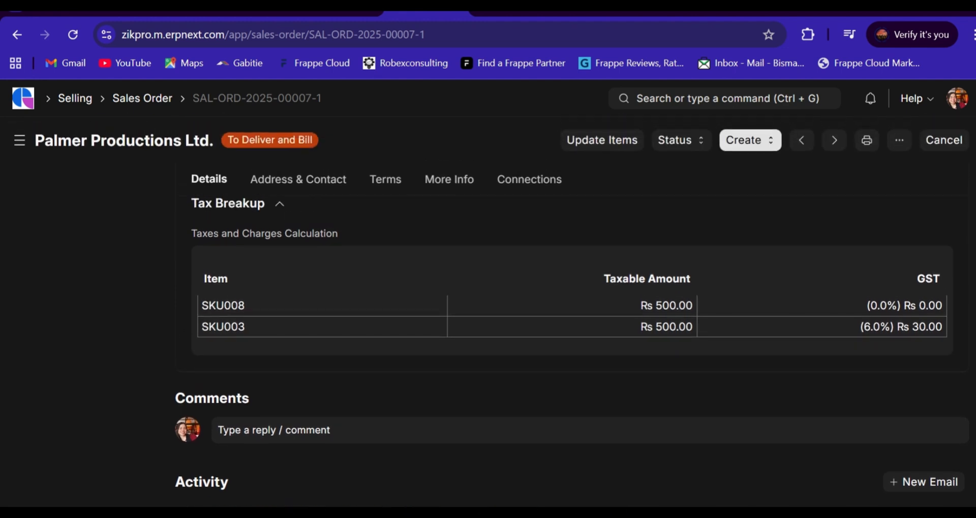
{"action": "scroll", "coordinate": [570, 351], "scroll_direction": "up", "scroll_amount": 1}
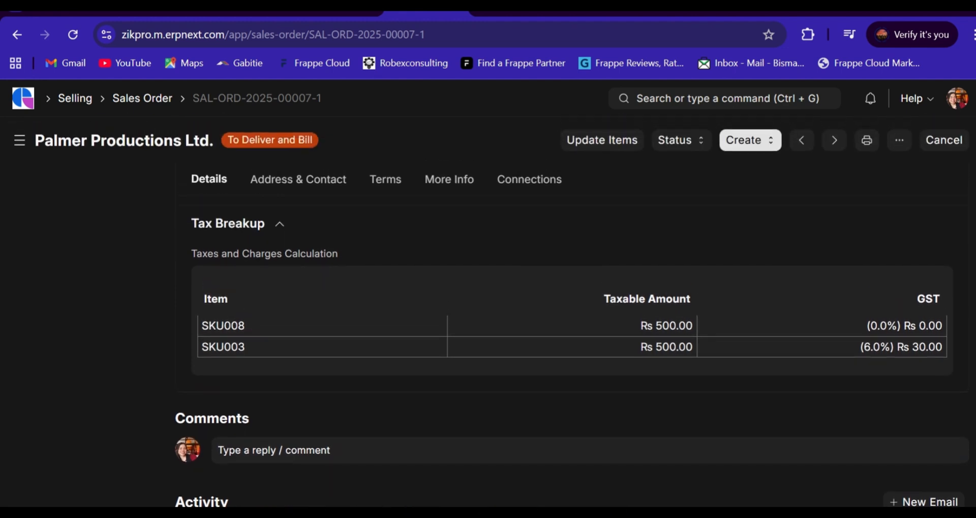